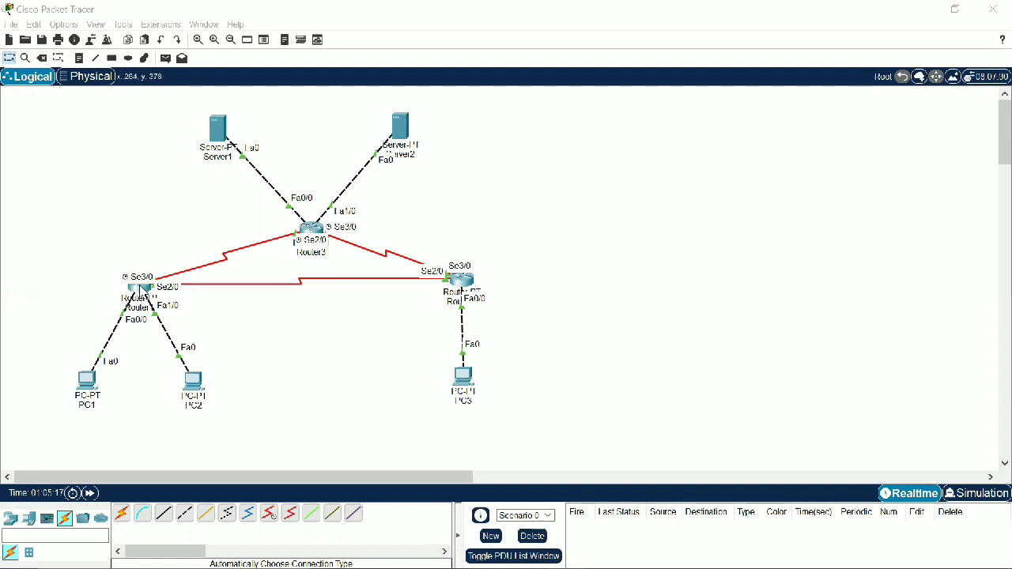
Step: Review the static routes and RIP network addresses configured on Router1, finishing with the router's window closed
{"action": "left_click", "coordinate": [140, 289]}
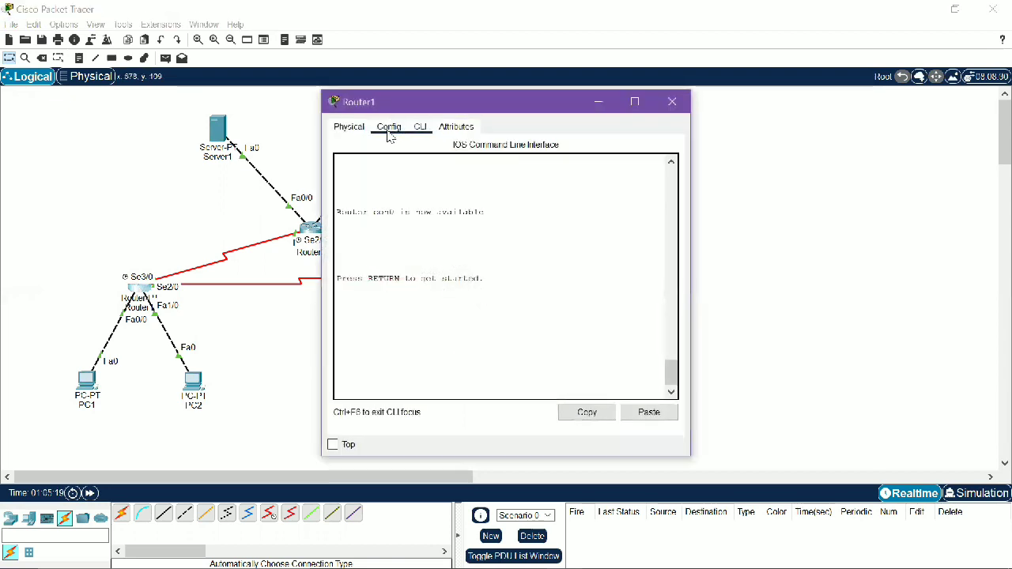
{"action": "left_click", "coordinate": [388, 128]}
{"action": "left_click", "coordinate": [380, 210]}
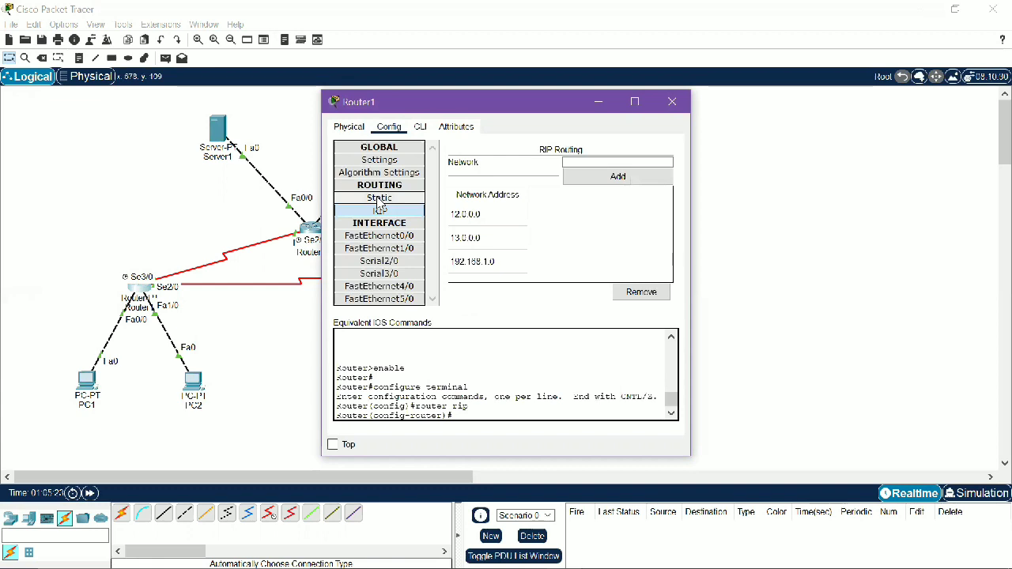
{"action": "left_click", "coordinate": [380, 200]}
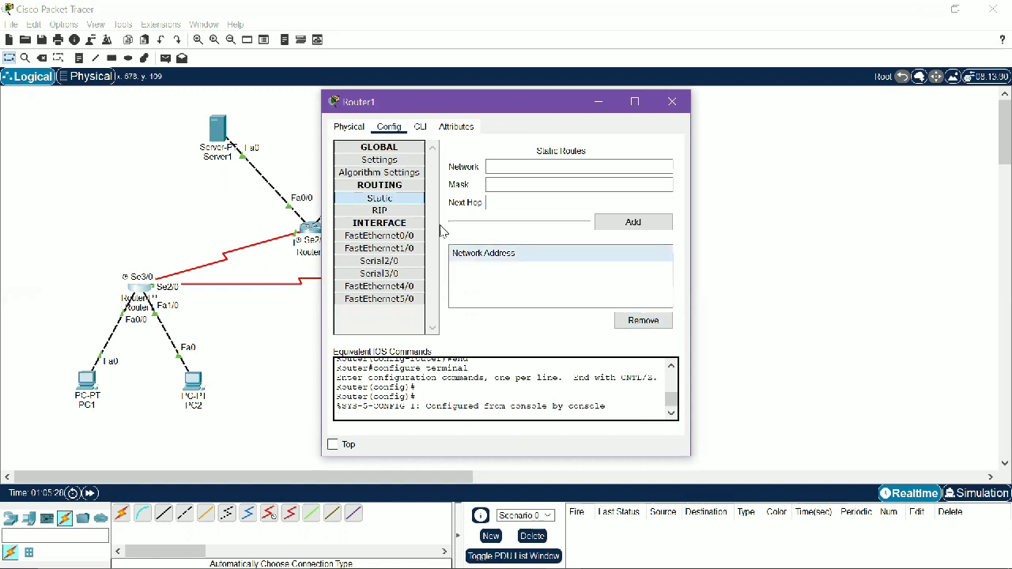
{"action": "left_click", "coordinate": [412, 211]}
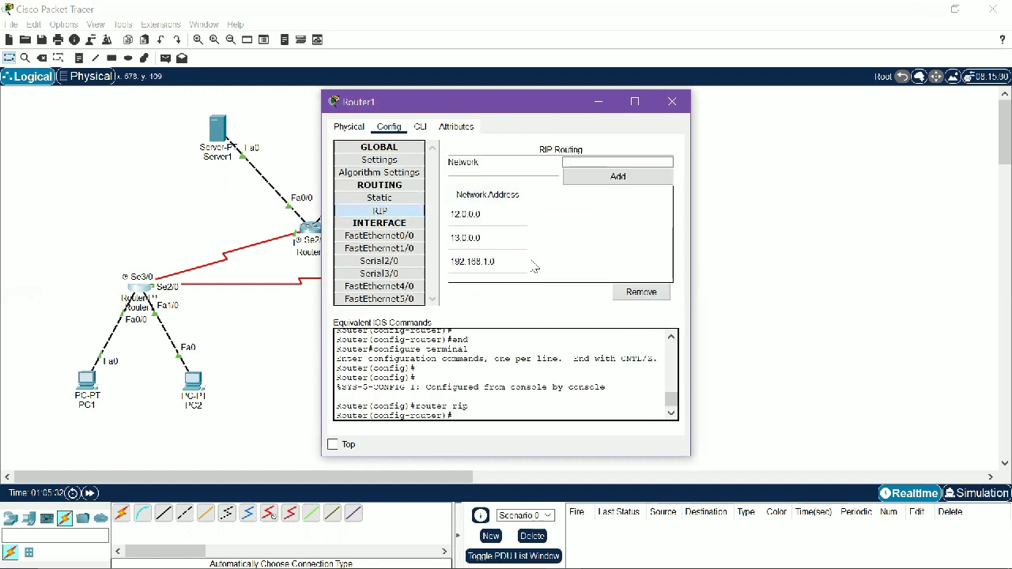
{"action": "left_click", "coordinate": [684, 107]}
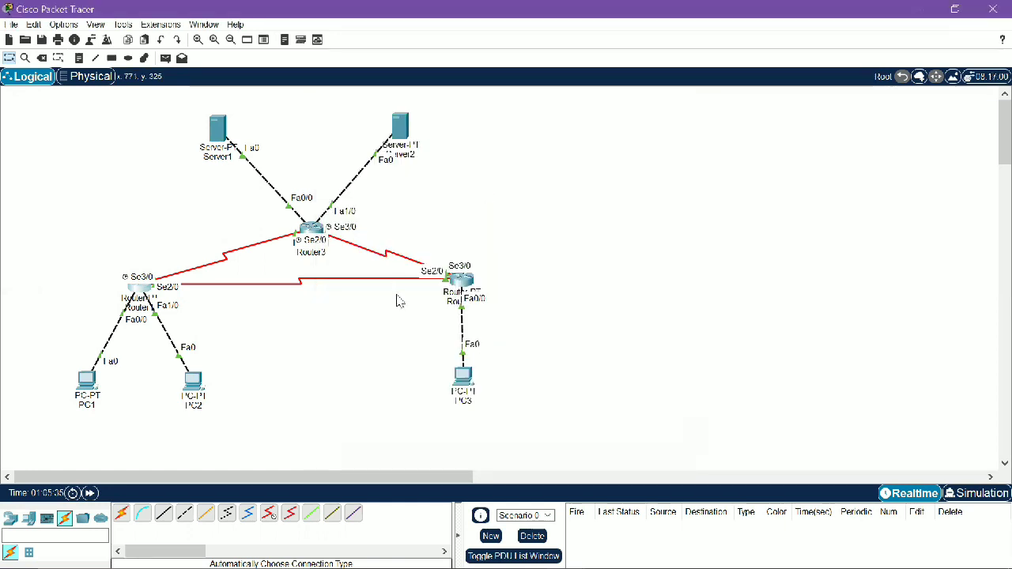
Step: Check the RIP network addresses configured on Router2 and close its window
{"action": "left_click", "coordinate": [470, 286]}
{"action": "left_click", "coordinate": [389, 128]}
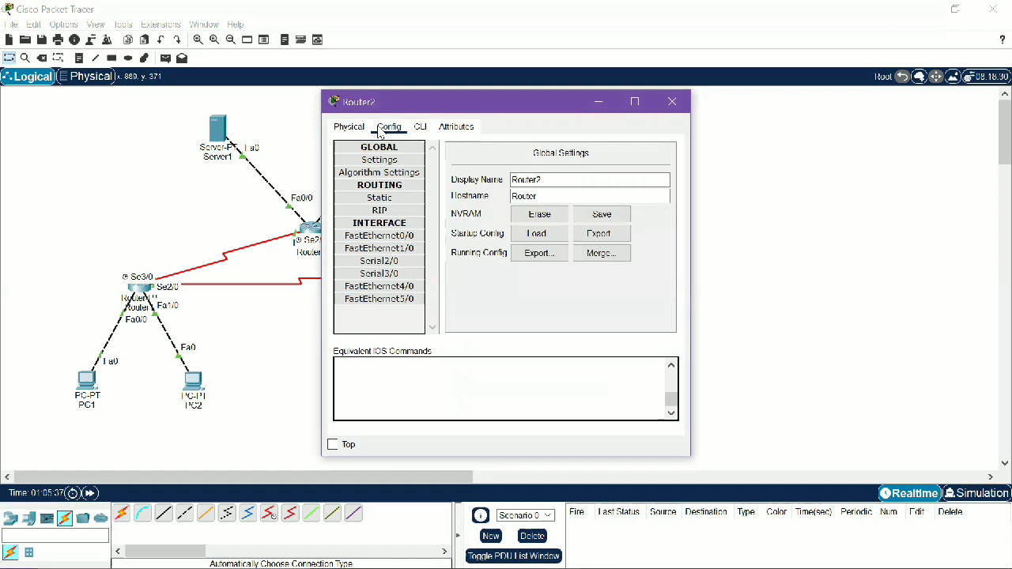
{"action": "left_click", "coordinate": [381, 211]}
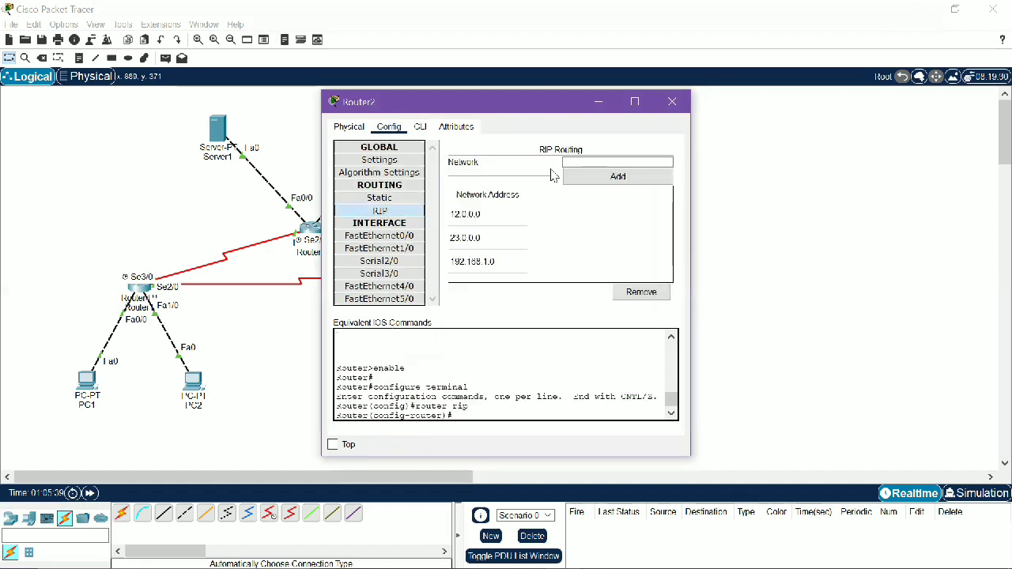
{"action": "left_click", "coordinate": [672, 101]}
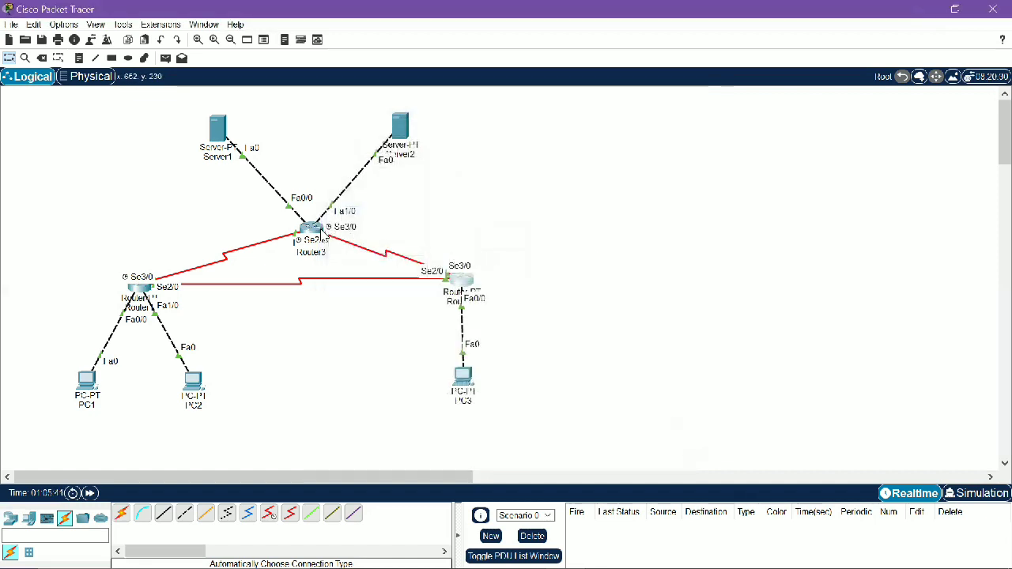
Step: Check the complete list of RIP network addresses configured on Router3 and close its window
{"action": "left_click", "coordinate": [319, 232]}
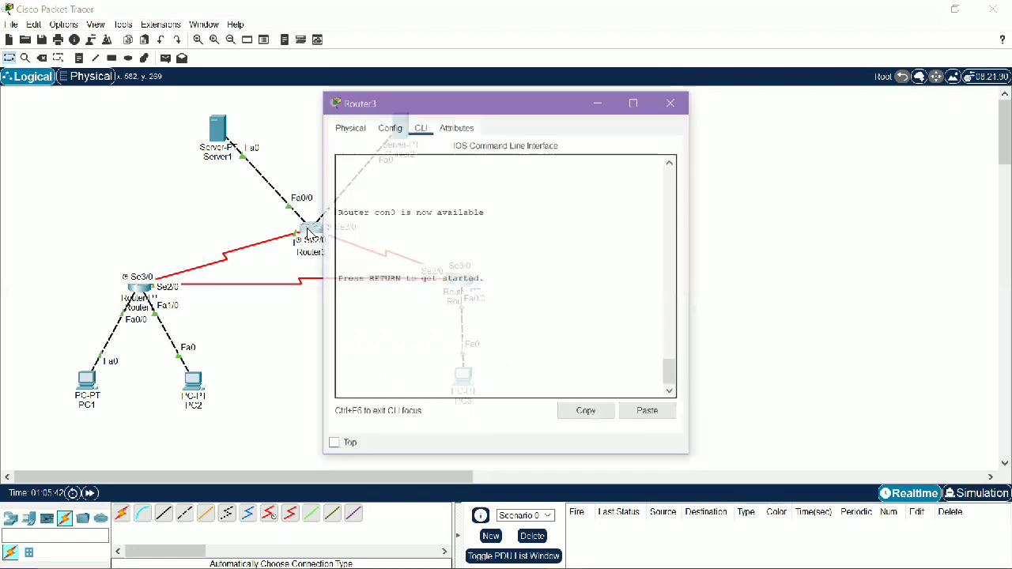
{"action": "left_click", "coordinate": [389, 127]}
{"action": "left_click", "coordinate": [381, 210]}
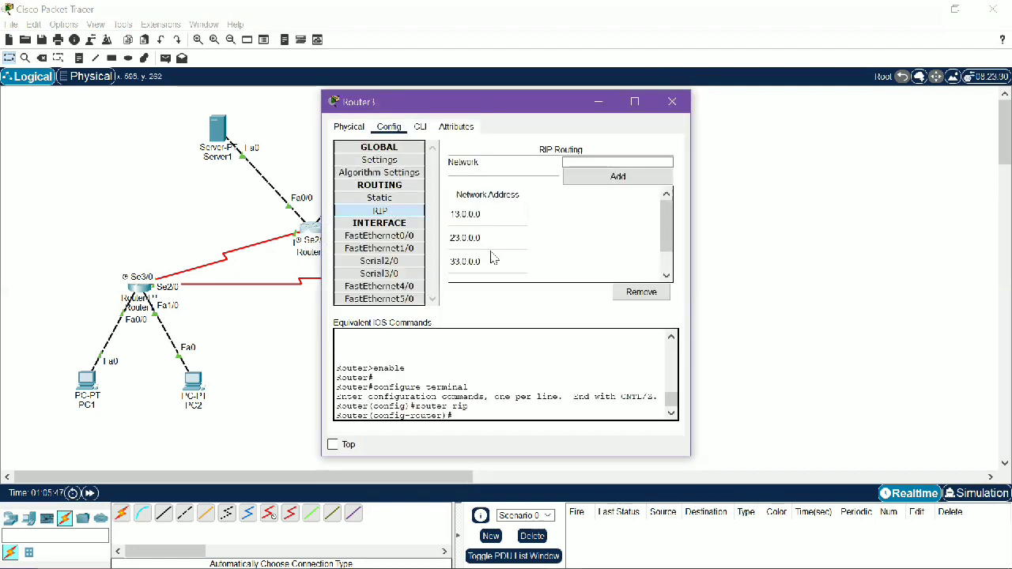
{"action": "scroll", "coordinate": [492, 258], "scroll_direction": "down", "scroll_amount": 1}
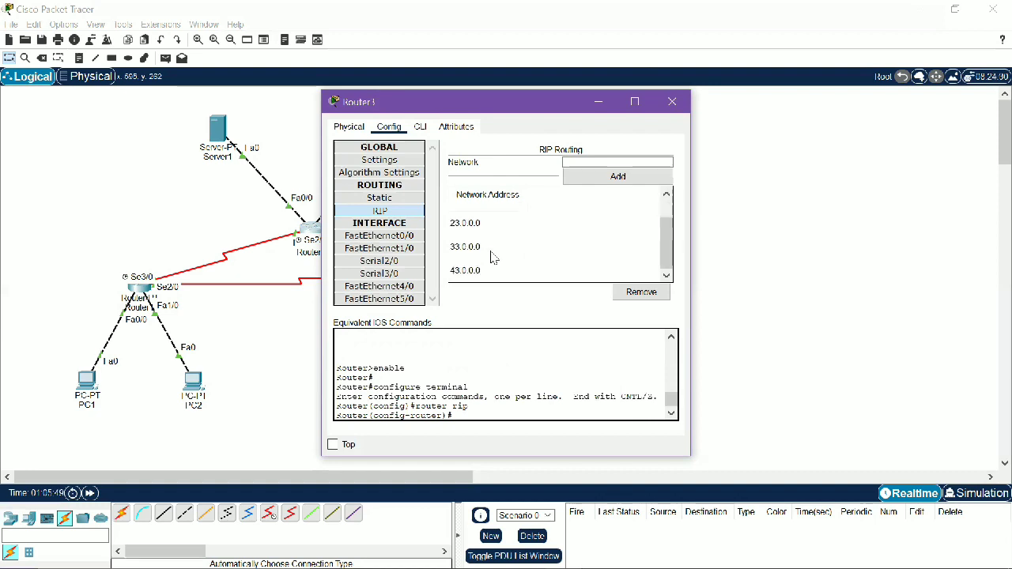
{"action": "scroll", "coordinate": [492, 258], "scroll_direction": "up", "scroll_amount": 1}
{"action": "scroll", "coordinate": [492, 258], "scroll_direction": "down", "scroll_amount": 1}
{"action": "left_click", "coordinate": [672, 102]}
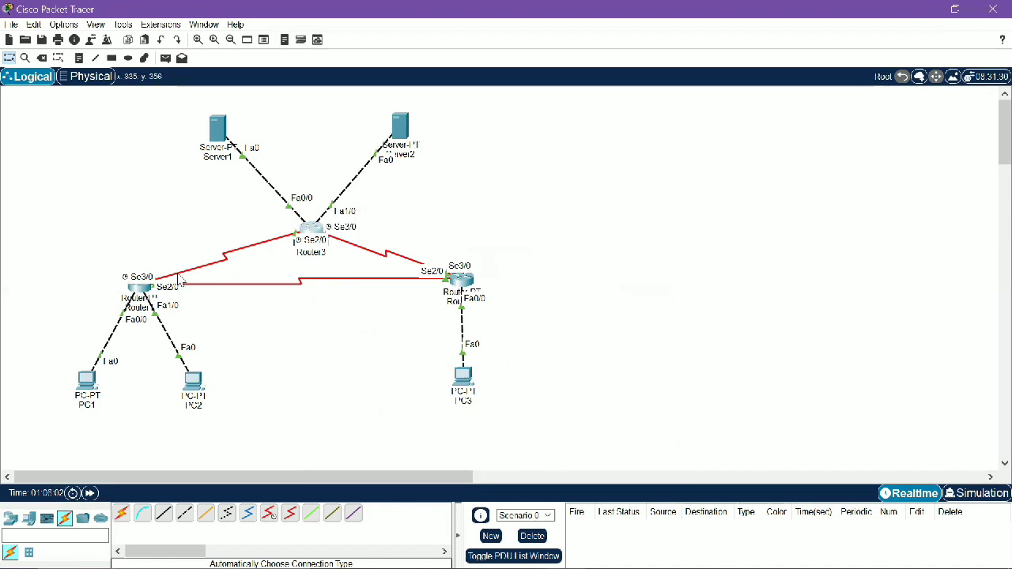
Step: Read back through Router1's command-line history, covering its RIP configuration, saved startup configuration and routing table output
{"action": "left_click", "coordinate": [139, 289]}
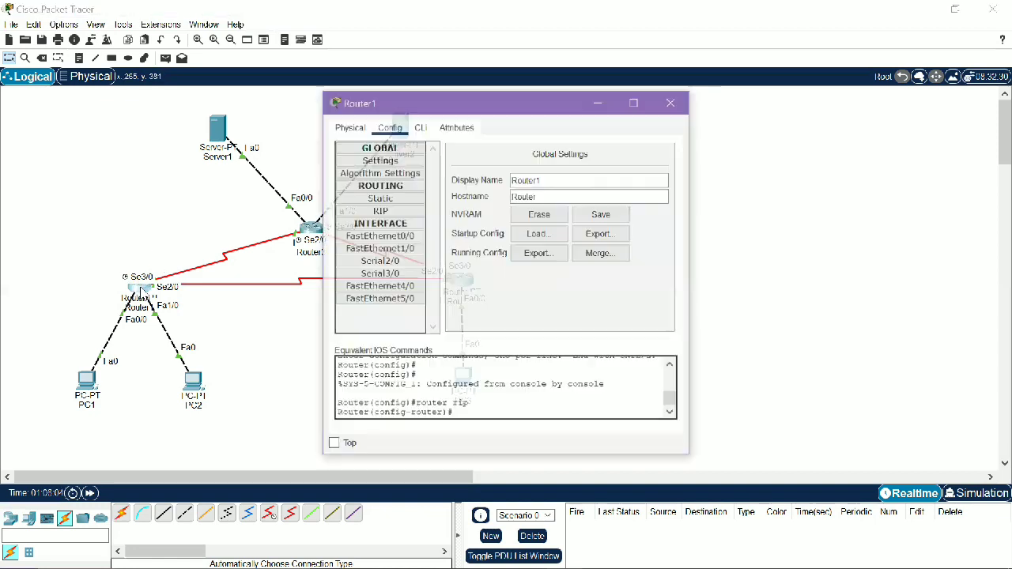
{"action": "left_click", "coordinate": [423, 131]}
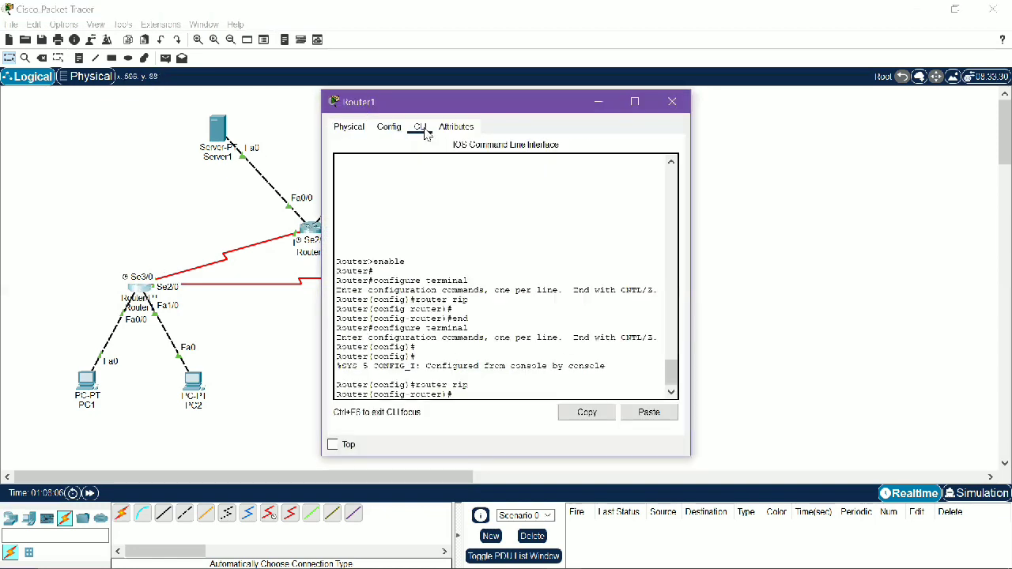
{"action": "scroll", "coordinate": [437, 234], "scroll_direction": "up", "scroll_amount": 10}
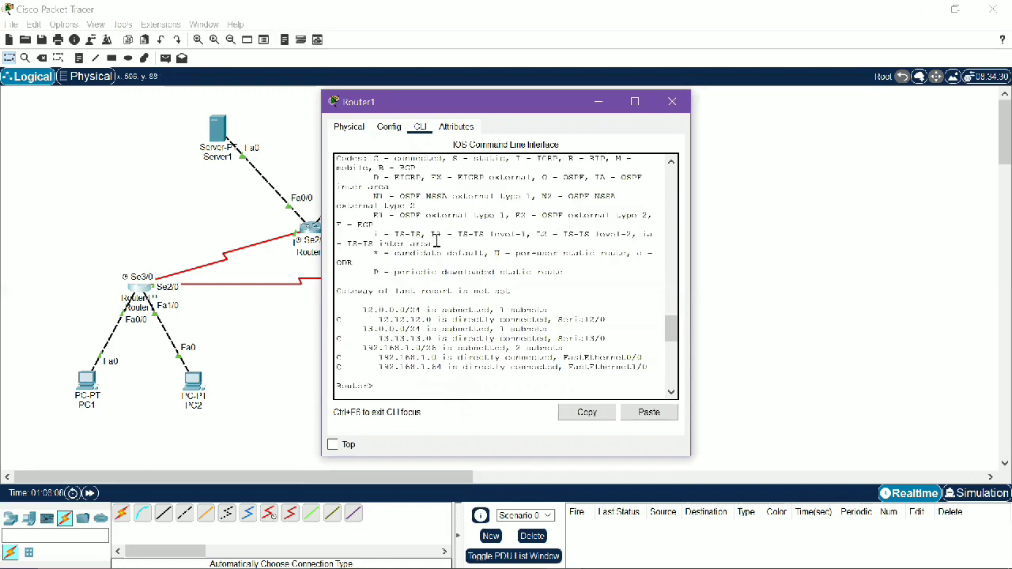
{"action": "scroll", "coordinate": [437, 241], "scroll_direction": "up", "scroll_amount": 6}
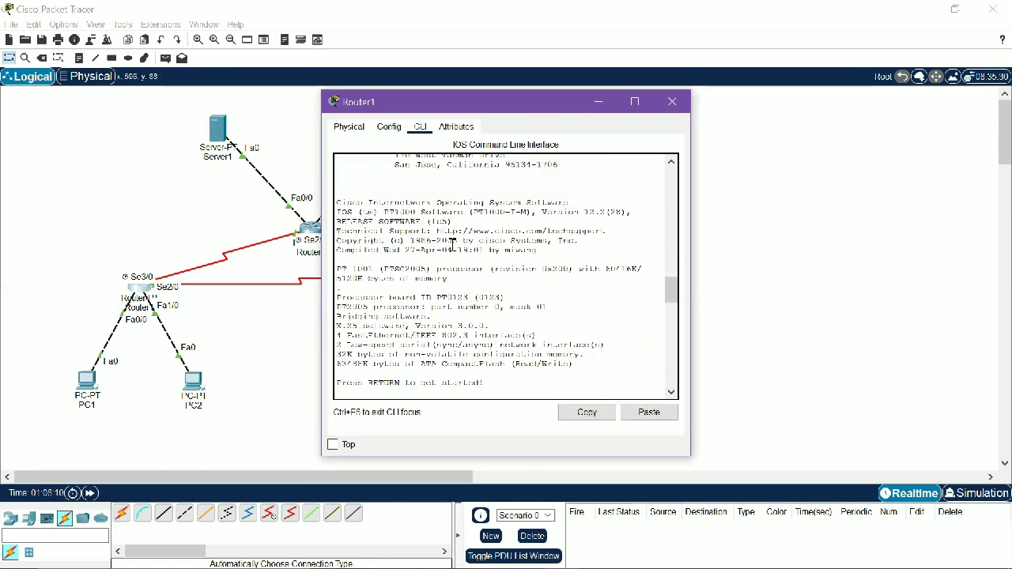
{"action": "scroll", "coordinate": [453, 246], "scroll_direction": "up", "scroll_amount": 3}
{"action": "scroll", "coordinate": [453, 249], "scroll_direction": "up", "scroll_amount": 5}
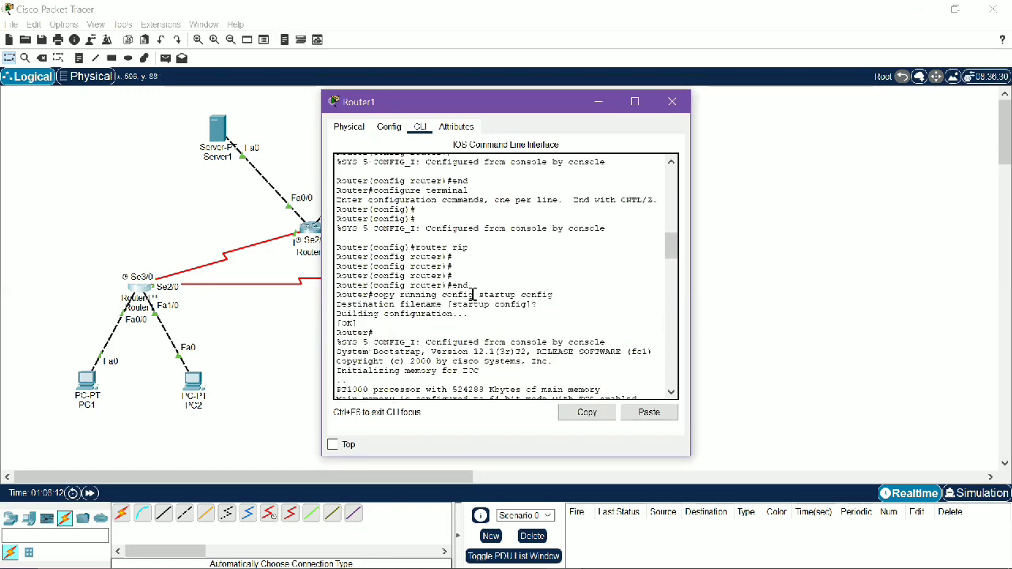
{"action": "scroll", "coordinate": [451, 261], "scroll_direction": "up", "scroll_amount": 3}
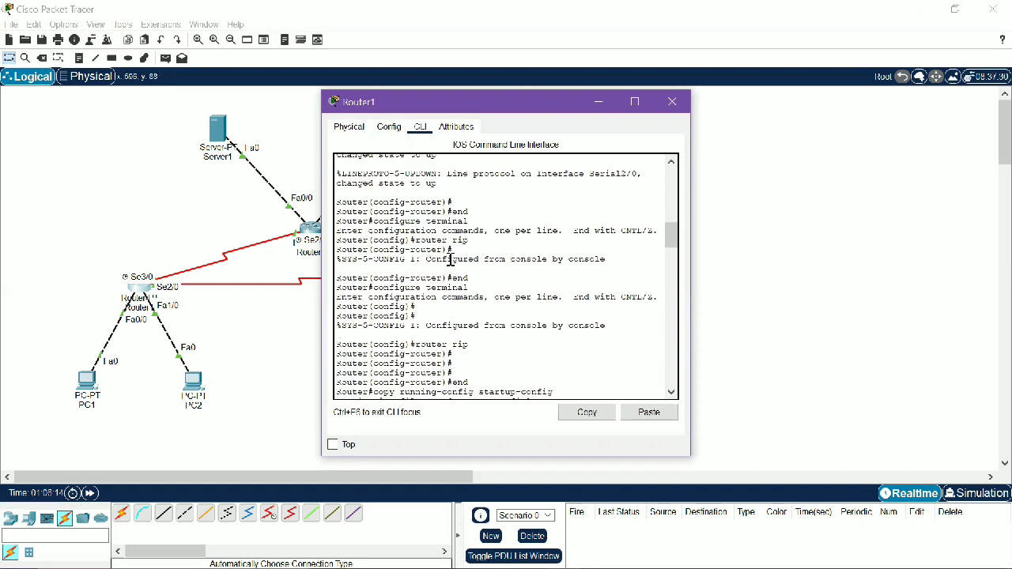
{"action": "scroll", "coordinate": [451, 260], "scroll_direction": "down", "scroll_amount": 5}
{"action": "scroll", "coordinate": [451, 260], "scroll_direction": "down", "scroll_amount": 10}
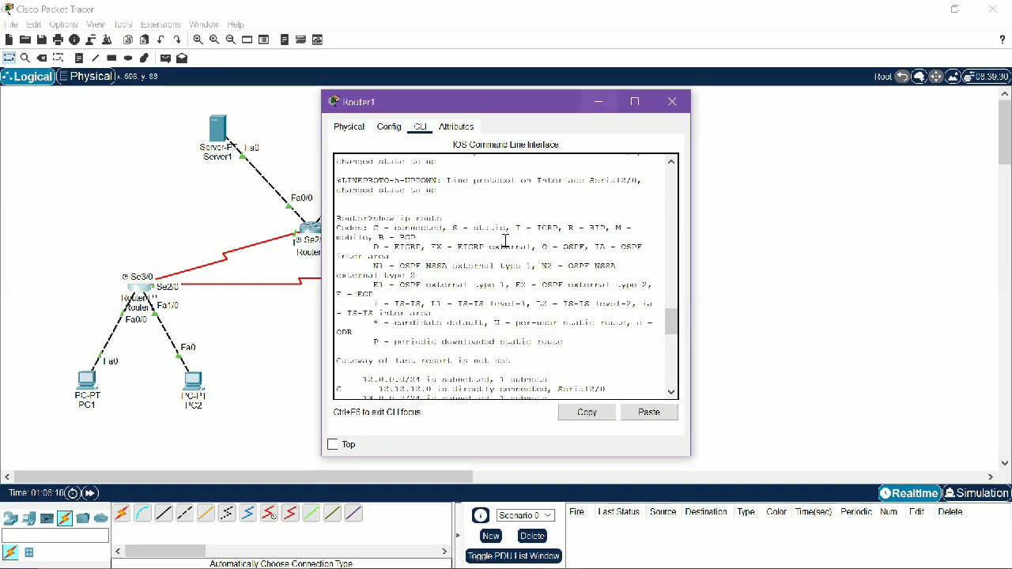
{"action": "scroll", "coordinate": [506, 241], "scroll_direction": "up", "scroll_amount": 3}
{"action": "scroll", "coordinate": [505, 241], "scroll_direction": "up", "scroll_amount": 12}
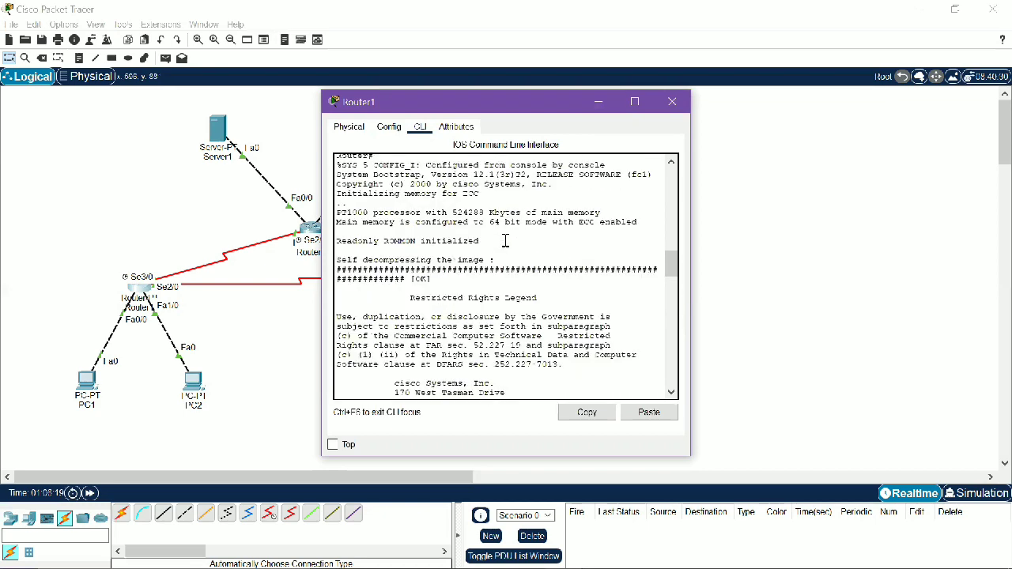
{"action": "scroll", "coordinate": [506, 241], "scroll_direction": "up", "scroll_amount": 15}
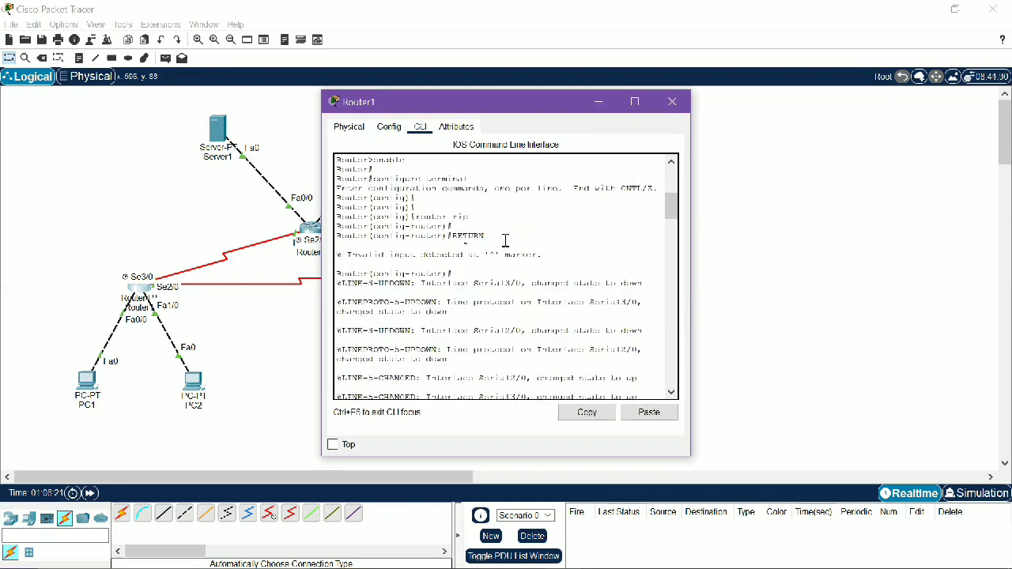
{"action": "scroll", "coordinate": [505, 241], "scroll_direction": "down", "scroll_amount": 15}
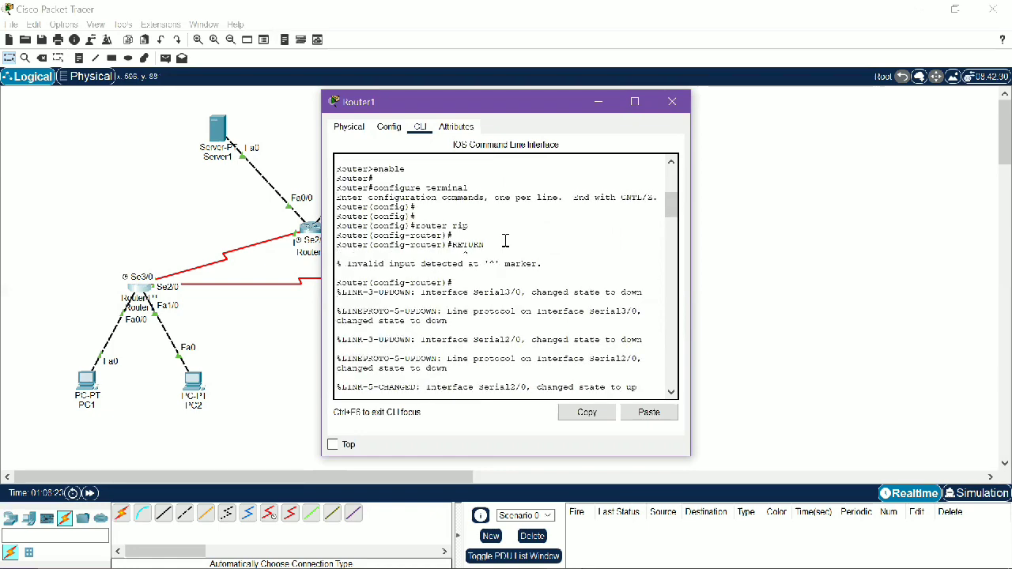
{"action": "scroll", "coordinate": [505, 241], "scroll_direction": "down", "scroll_amount": 2}
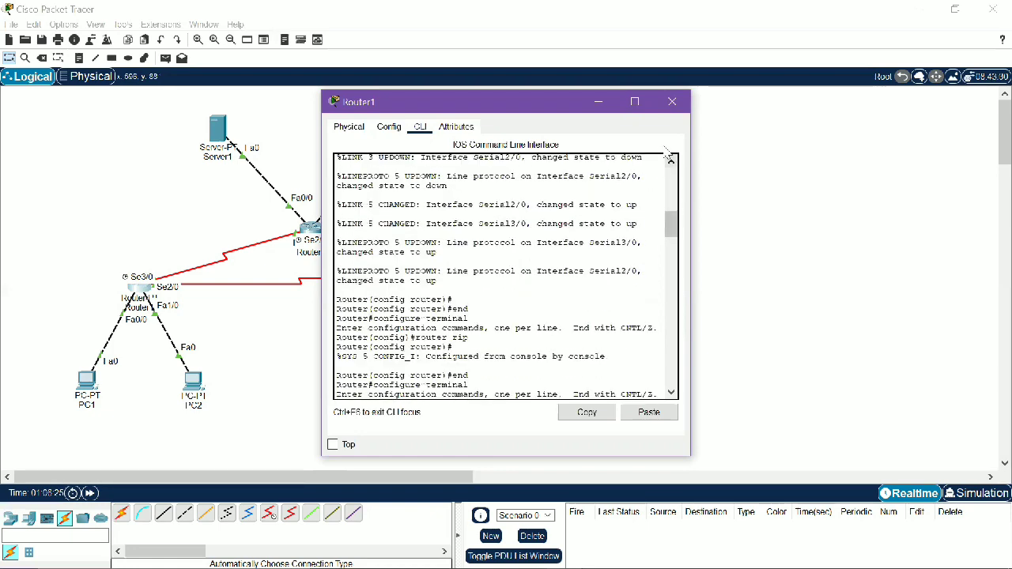
{"action": "left_click", "coordinate": [670, 104]}
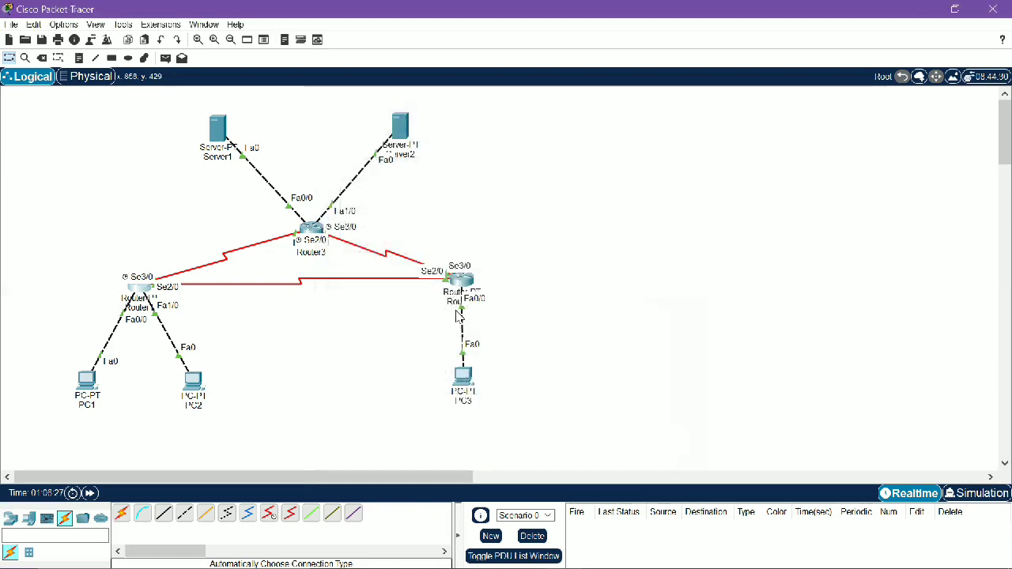
Step: Look through Router2's command-line history, including its routing table and startup output, and close its window
{"action": "left_click", "coordinate": [461, 283]}
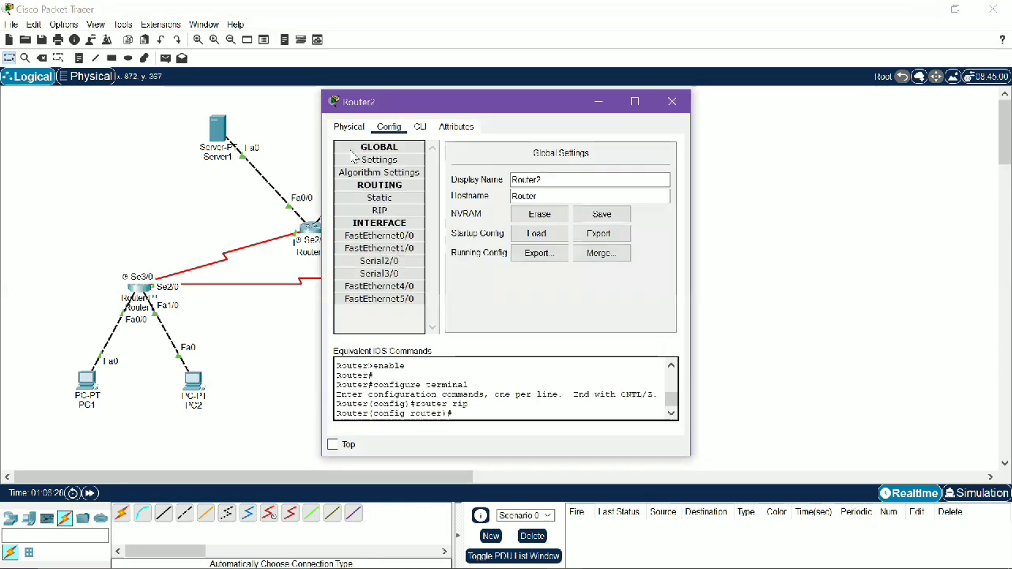
{"action": "left_click", "coordinate": [420, 126]}
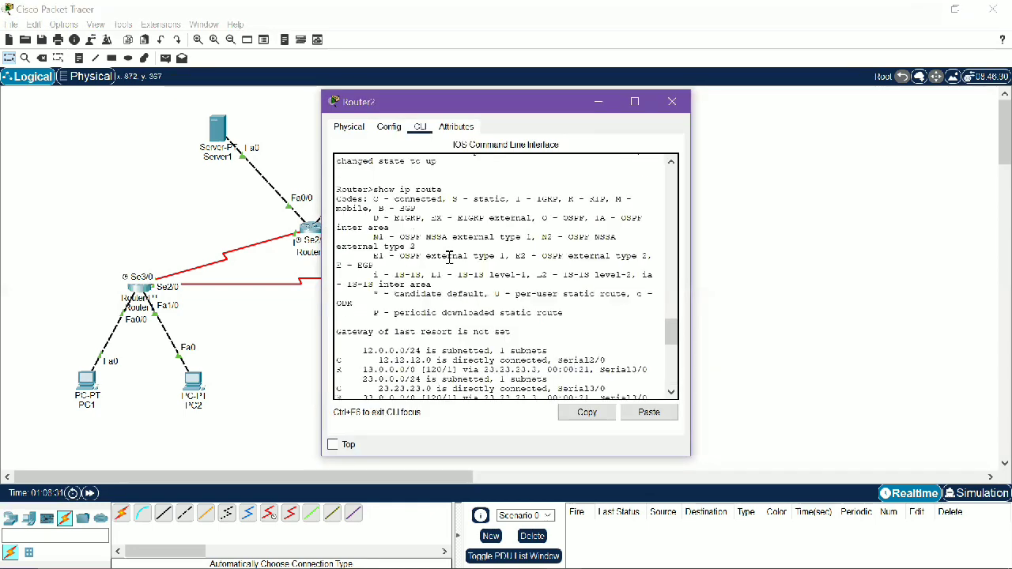
{"action": "scroll", "coordinate": [449, 257], "scroll_direction": "up", "scroll_amount": 7}
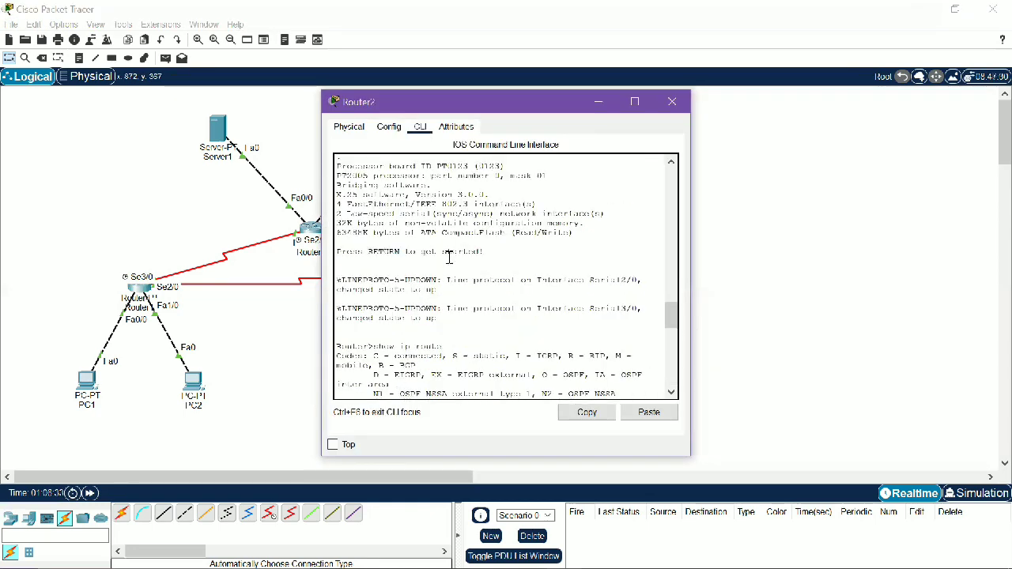
{"action": "scroll", "coordinate": [449, 258], "scroll_direction": "up", "scroll_amount": 4}
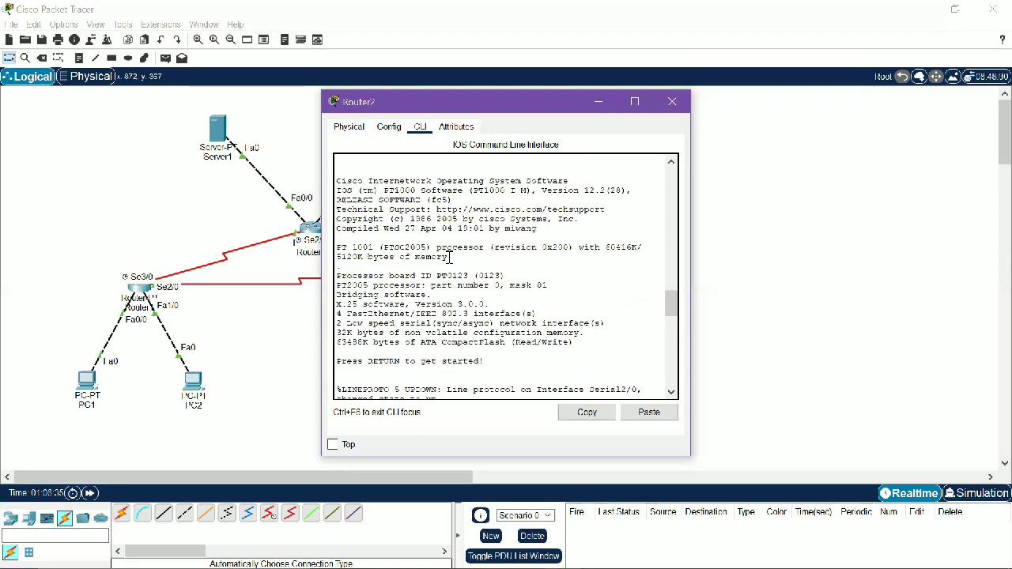
{"action": "scroll", "coordinate": [449, 257], "scroll_direction": "up", "scroll_amount": 5}
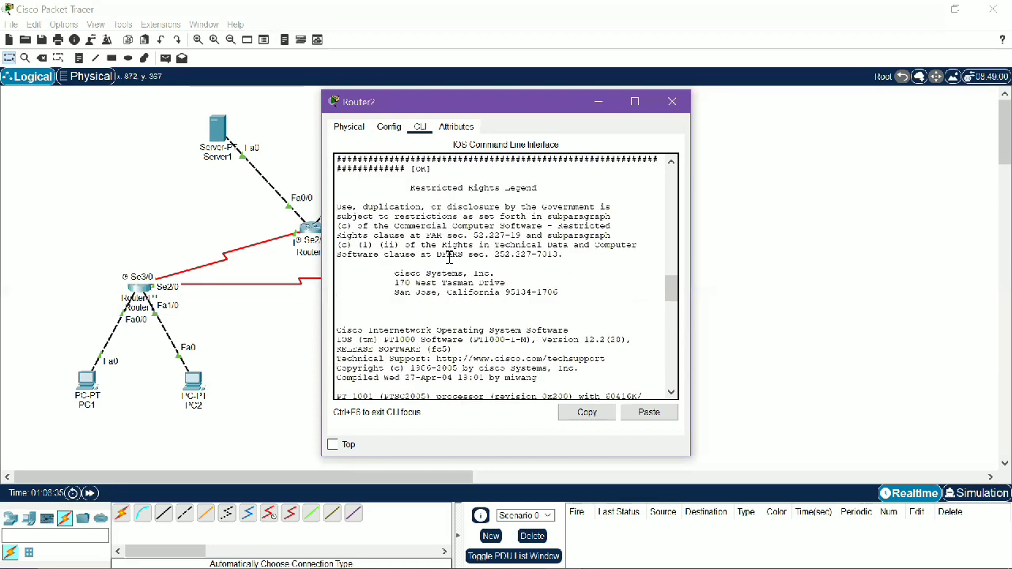
{"action": "left_click", "coordinate": [672, 102]}
Step: Look through the command-line history of Router3 and close its window
{"action": "left_click", "coordinate": [462, 286]}
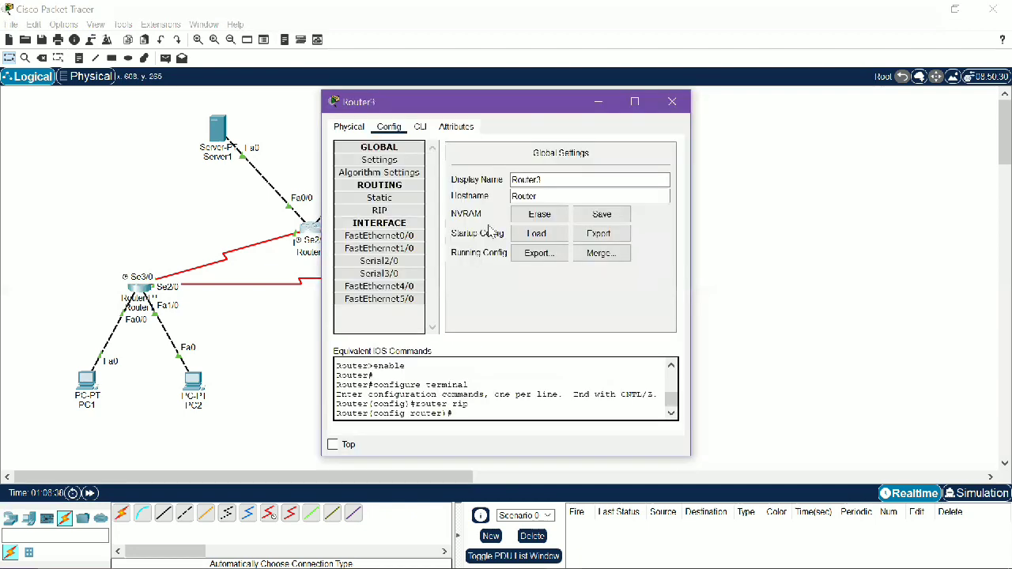
{"action": "left_click", "coordinate": [420, 127]}
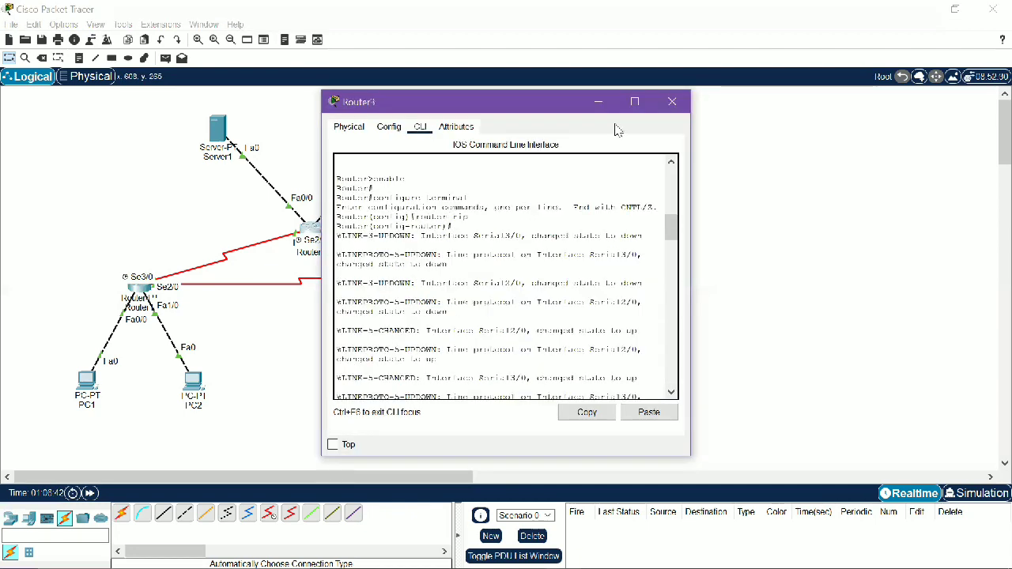
{"action": "left_click", "coordinate": [672, 103]}
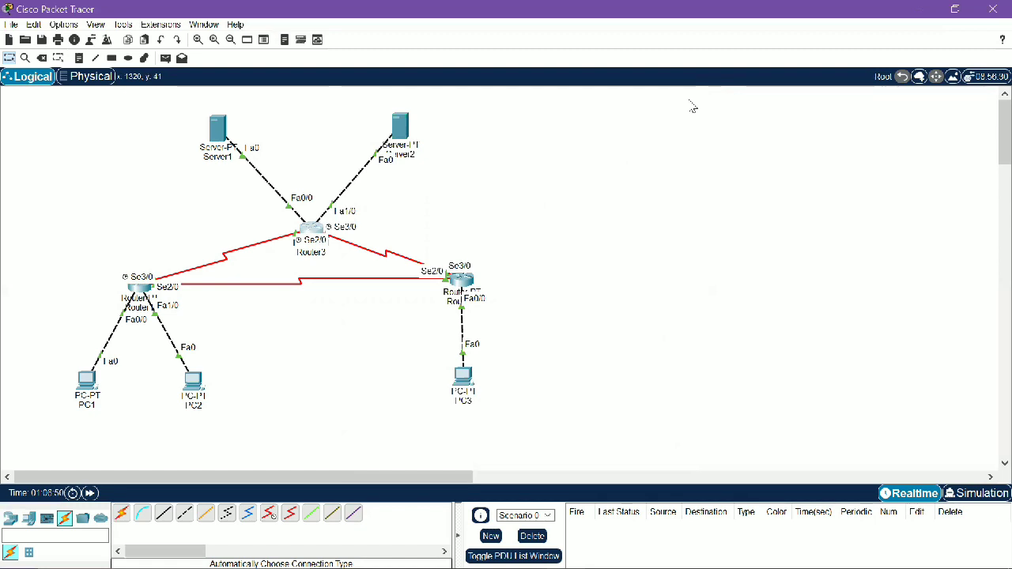
Step: Examine the NVRAM and startup configuration options in Router1's global settings and close its window
{"action": "left_click", "coordinate": [140, 291]}
{"action": "left_click", "coordinate": [400, 131]}
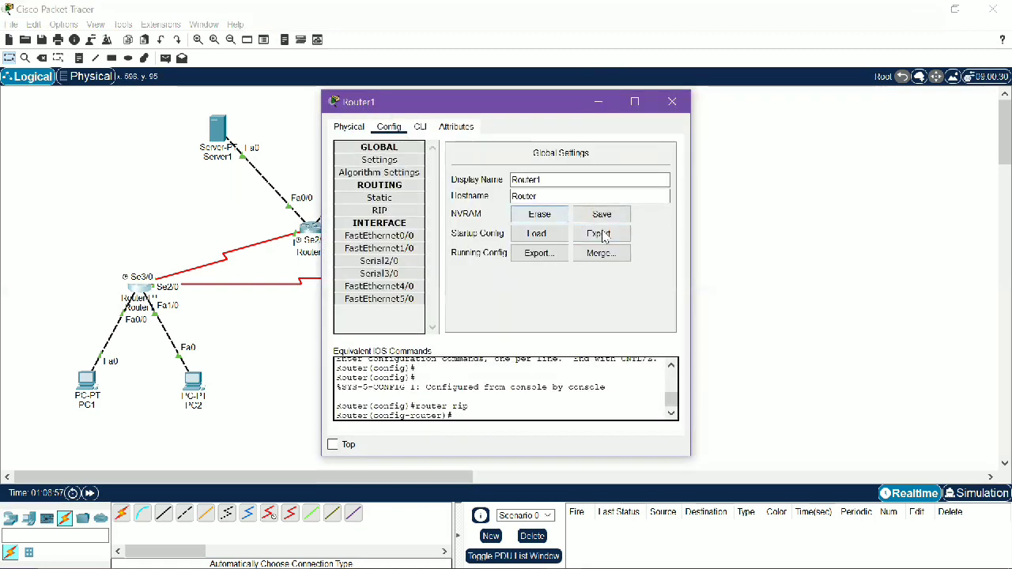
{"action": "left_click", "coordinate": [672, 101]}
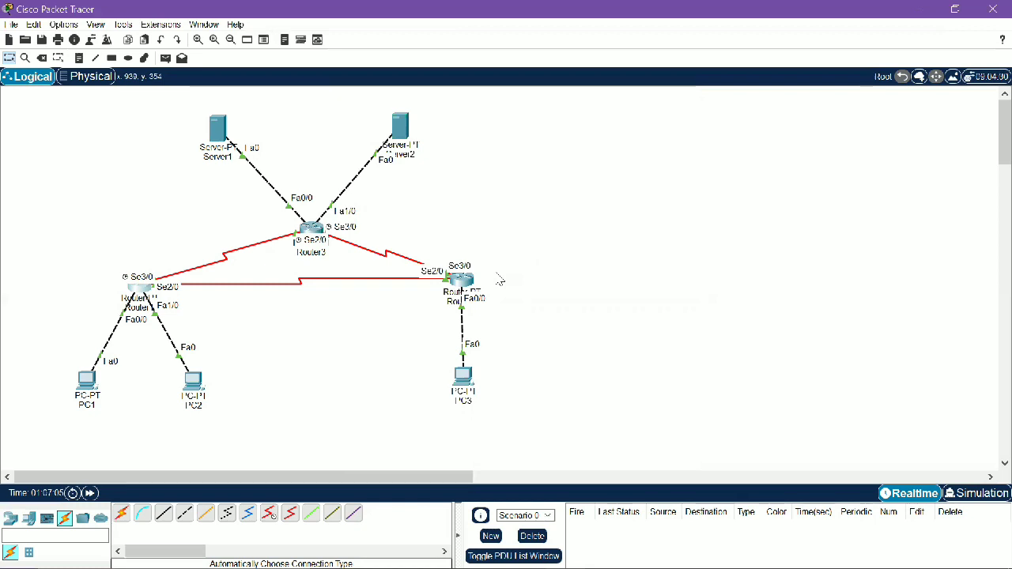
Step: Power cycle all devices and accept the network reset
{"action": "left_click", "coordinate": [70, 495]}
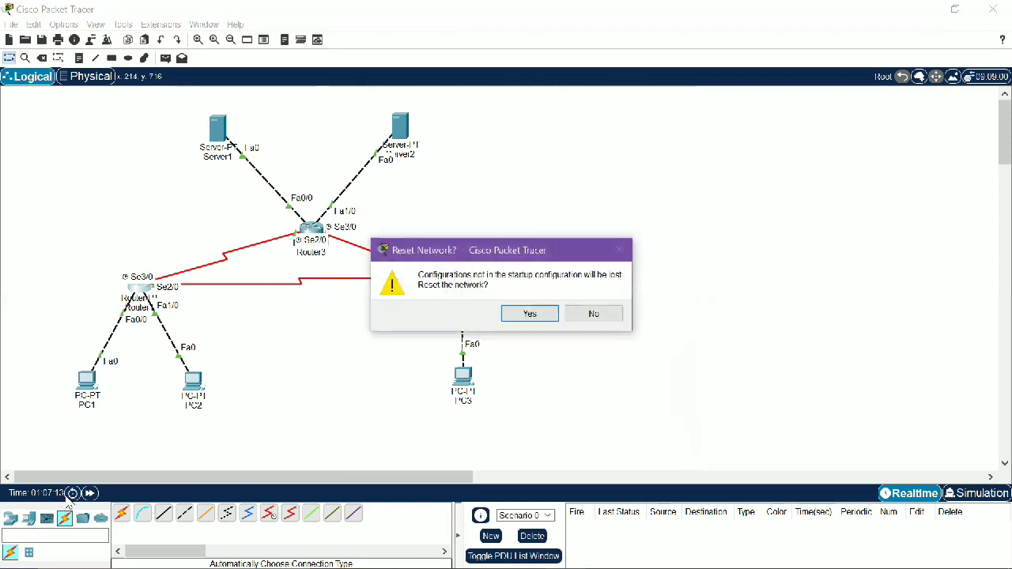
{"action": "left_click", "coordinate": [530, 315]}
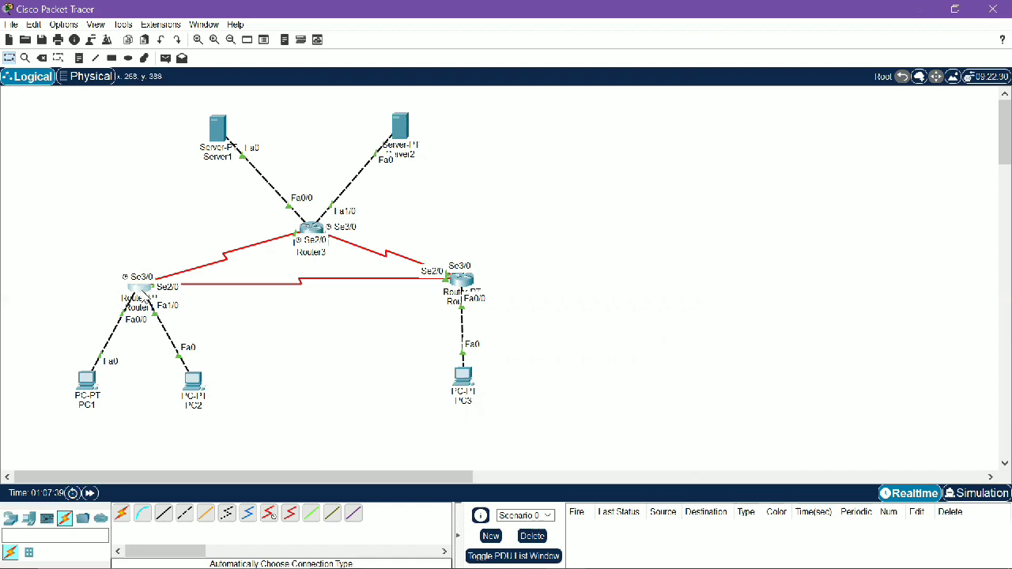
Step: Look through Router1's command-line history, including its startup messages and routing table output, and close its window
{"action": "left_click", "coordinate": [146, 293]}
{"action": "left_click", "coordinate": [422, 127]}
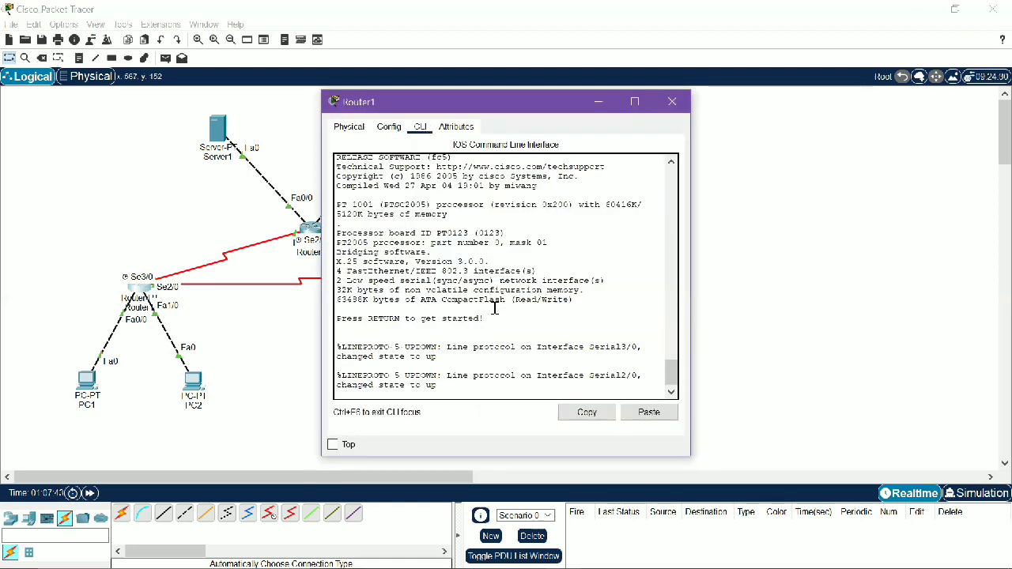
{"action": "scroll", "coordinate": [495, 308], "scroll_direction": "up", "scroll_amount": 10}
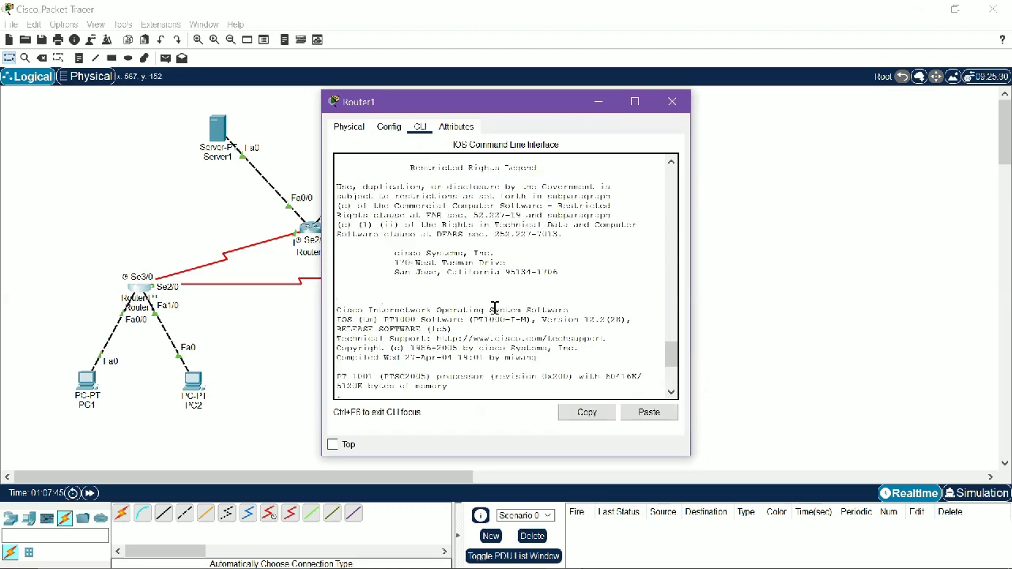
{"action": "scroll", "coordinate": [495, 309], "scroll_direction": "up", "scroll_amount": 15}
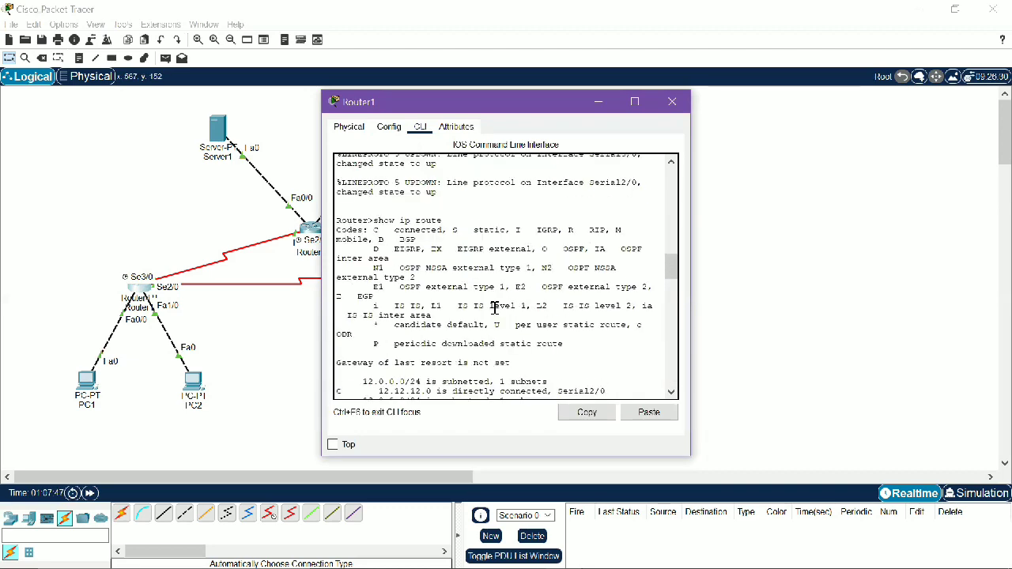
{"action": "scroll", "coordinate": [495, 308], "scroll_direction": "down", "scroll_amount": 1}
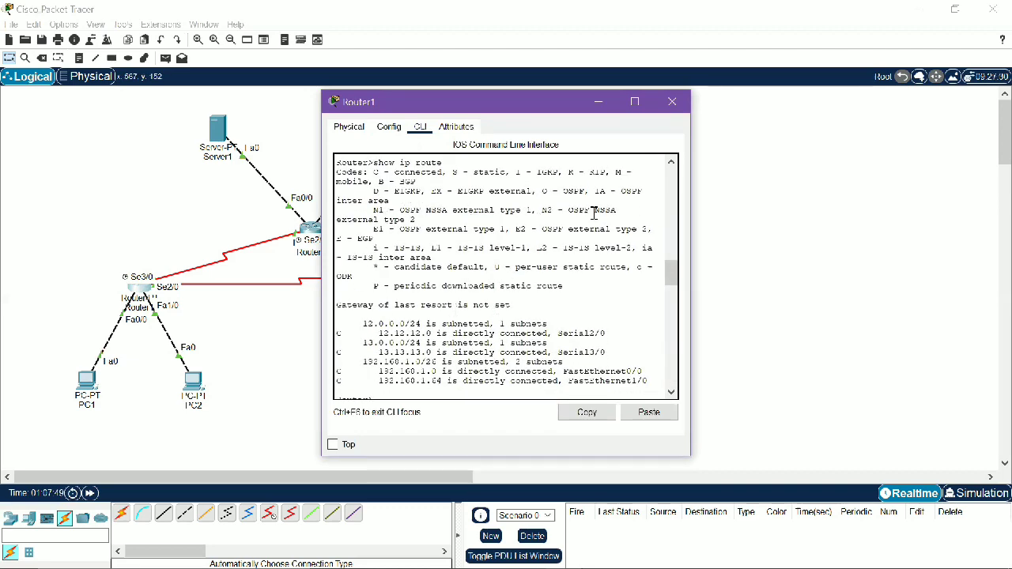
{"action": "left_click", "coordinate": [672, 103]}
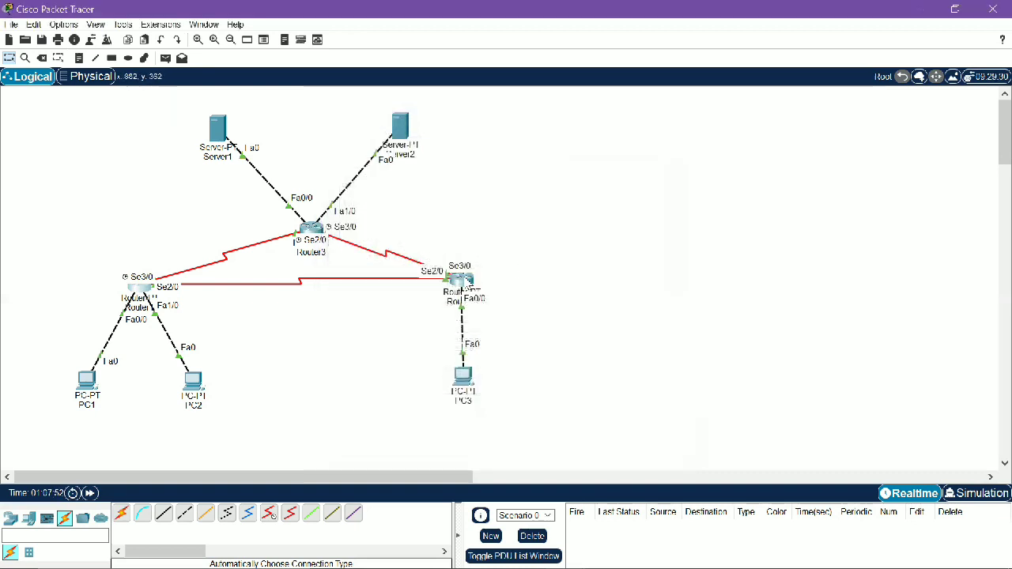
Step: Review the routing table and RIP entries in Router2's command-line history and close its window
{"action": "left_click", "coordinate": [462, 280]}
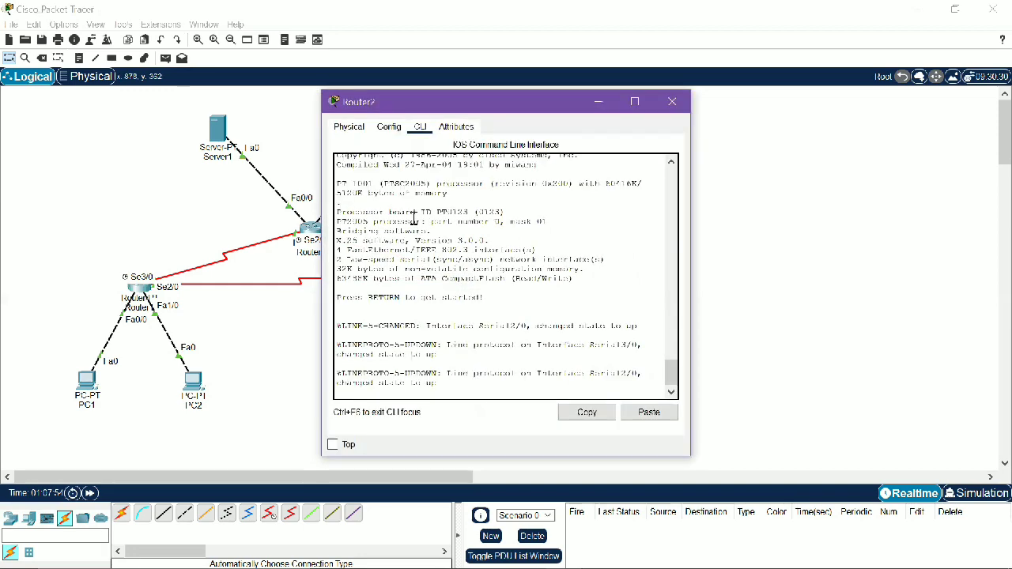
{"action": "scroll", "coordinate": [463, 280], "scroll_direction": "up", "scroll_amount": 15}
{"action": "scroll", "coordinate": [414, 219], "scroll_direction": "up", "scroll_amount": 13}
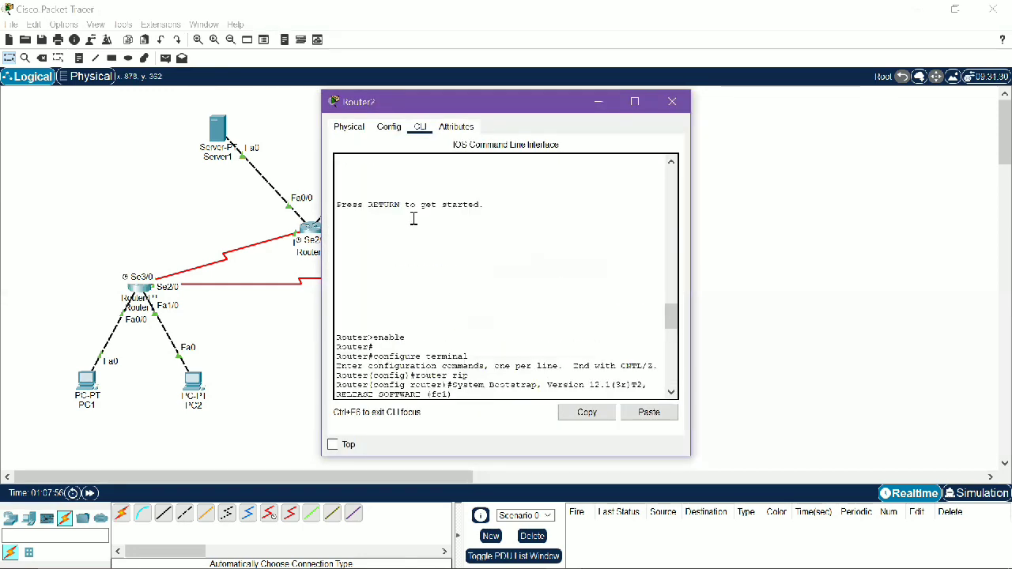
{"action": "scroll", "coordinate": [414, 218], "scroll_direction": "down", "scroll_amount": 6}
{"action": "scroll", "coordinate": [413, 219], "scroll_direction": "up", "scroll_amount": 5}
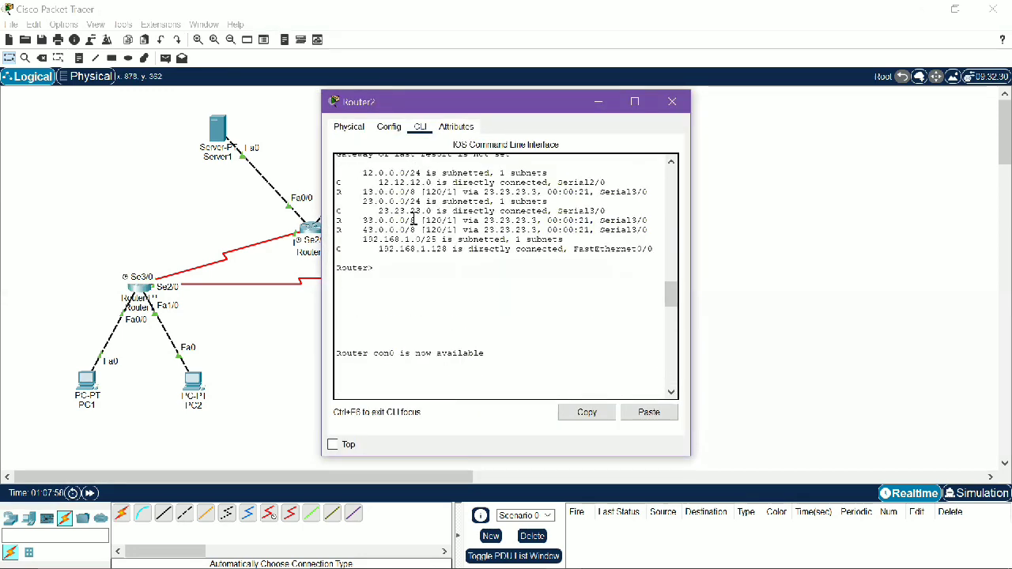
{"action": "left_click", "coordinate": [672, 101]}
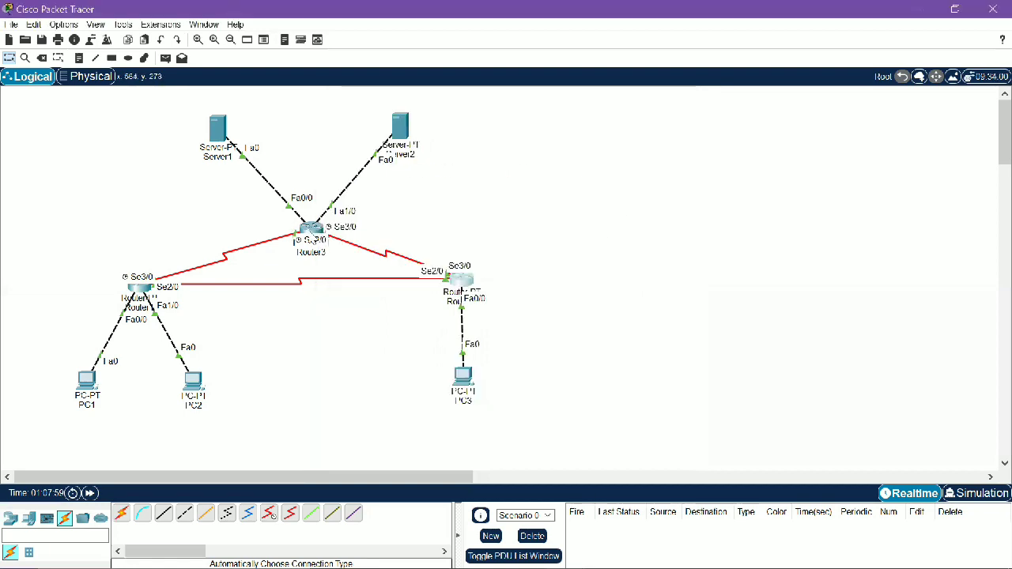
Step: Review the startup messages and routing table in Router3's command-line history and close its window
{"action": "left_click", "coordinate": [311, 230]}
{"action": "scroll", "coordinate": [411, 219], "scroll_direction": "up", "scroll_amount": 3}
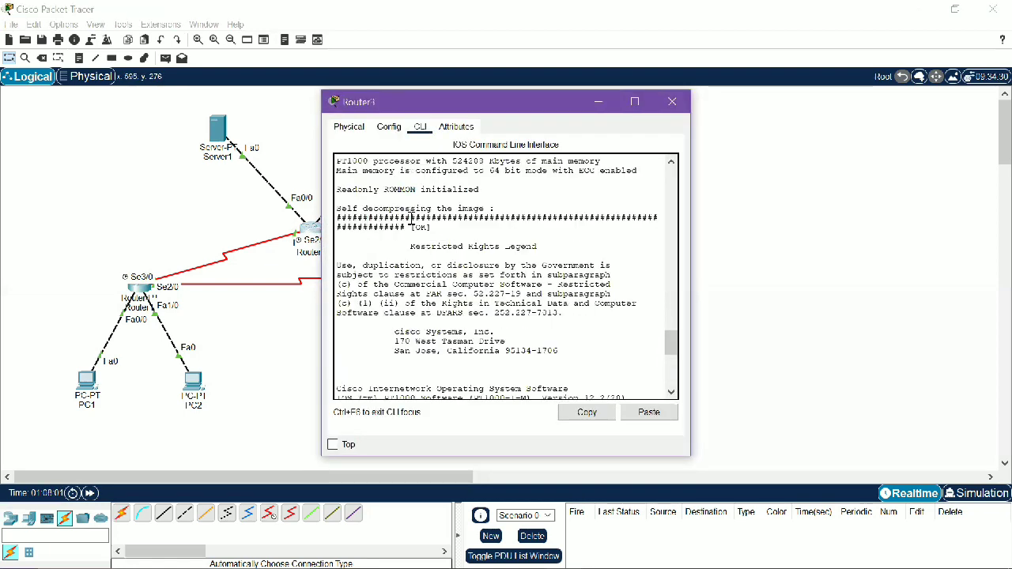
{"action": "scroll", "coordinate": [411, 219], "scroll_direction": "down", "scroll_amount": 10}
{"action": "scroll", "coordinate": [412, 219], "scroll_direction": "up", "scroll_amount": 2}
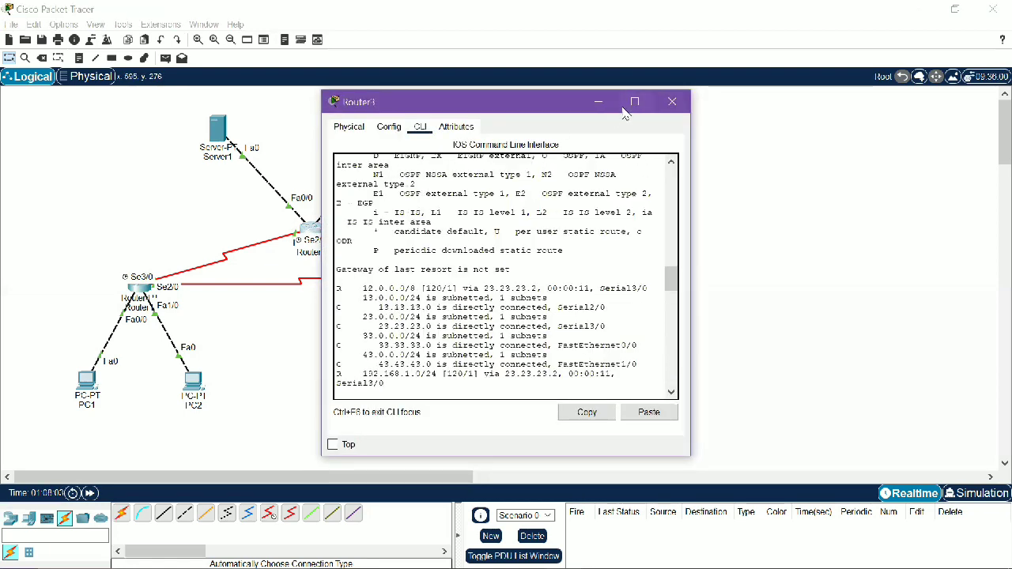
{"action": "left_click", "coordinate": [673, 101]}
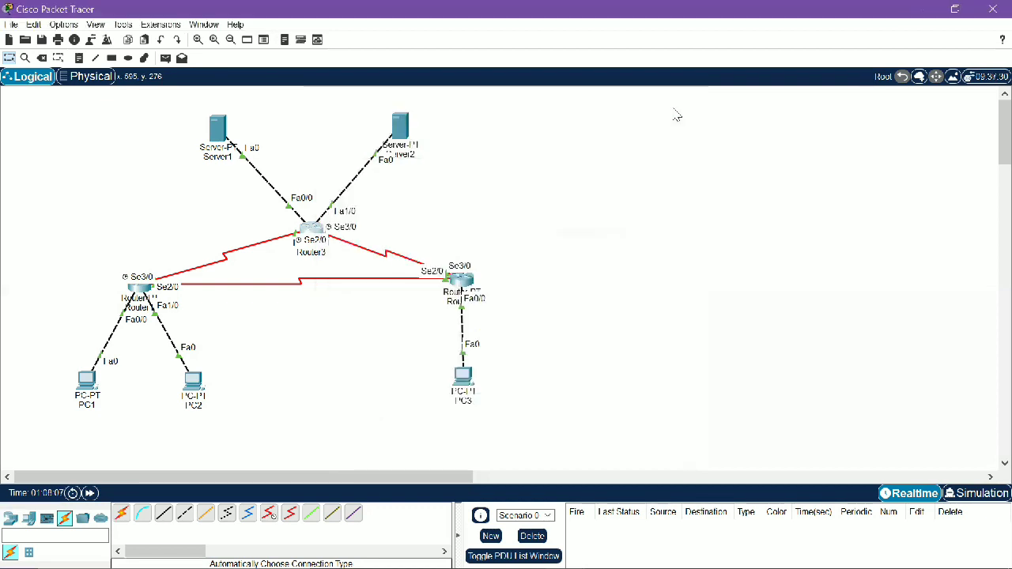
Step: Switch to simulation mode and add a simple PDU from PC1 to PC2
{"action": "left_click", "coordinate": [961, 494]}
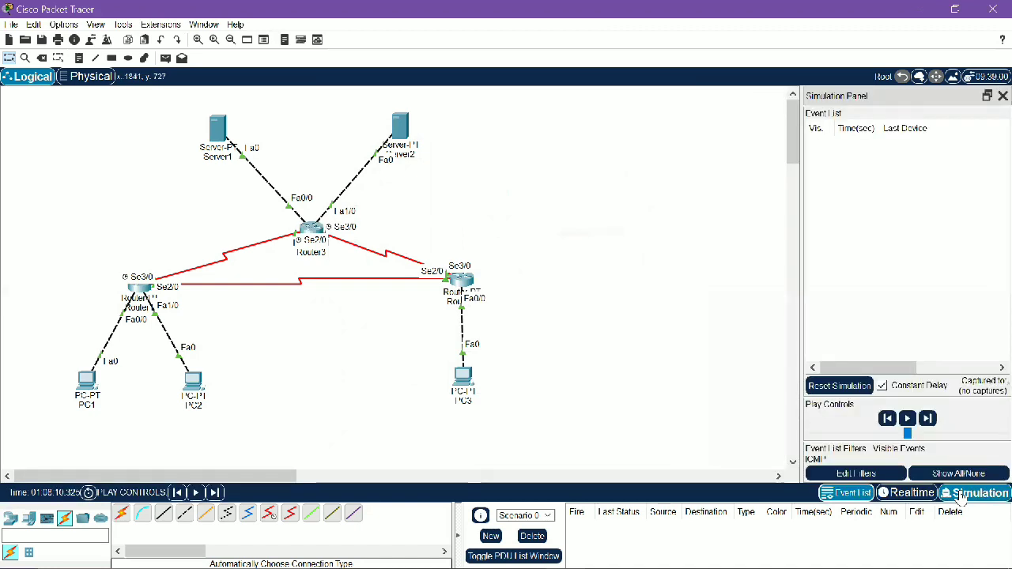
{"action": "left_click", "coordinate": [165, 58]}
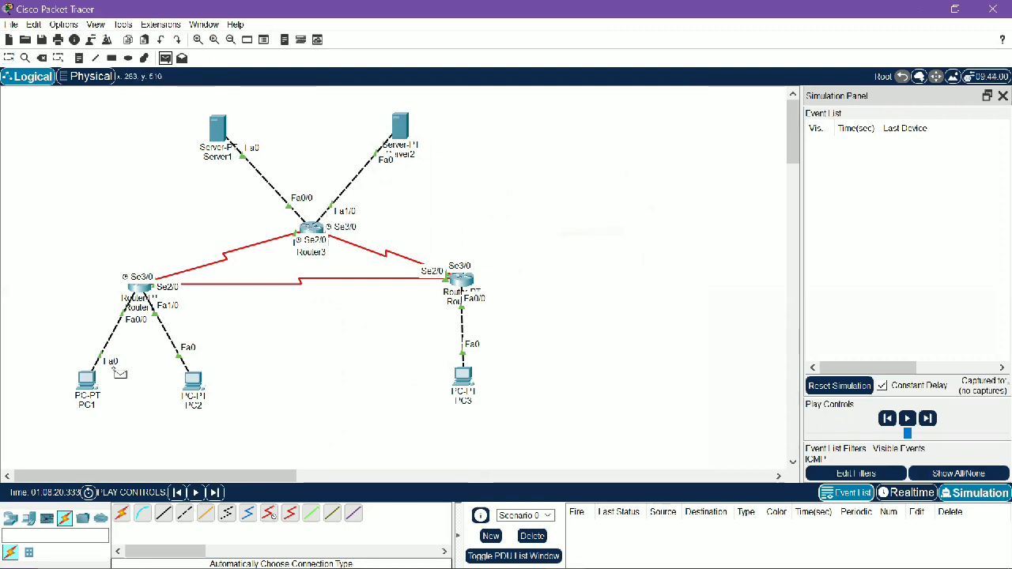
{"action": "left_click", "coordinate": [87, 383]}
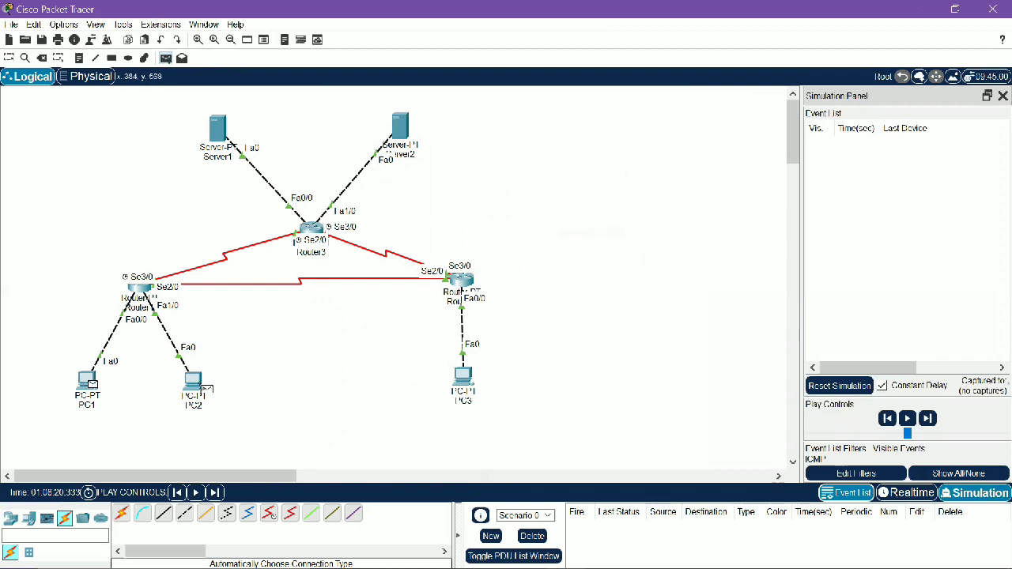
{"action": "left_click", "coordinate": [193, 383]}
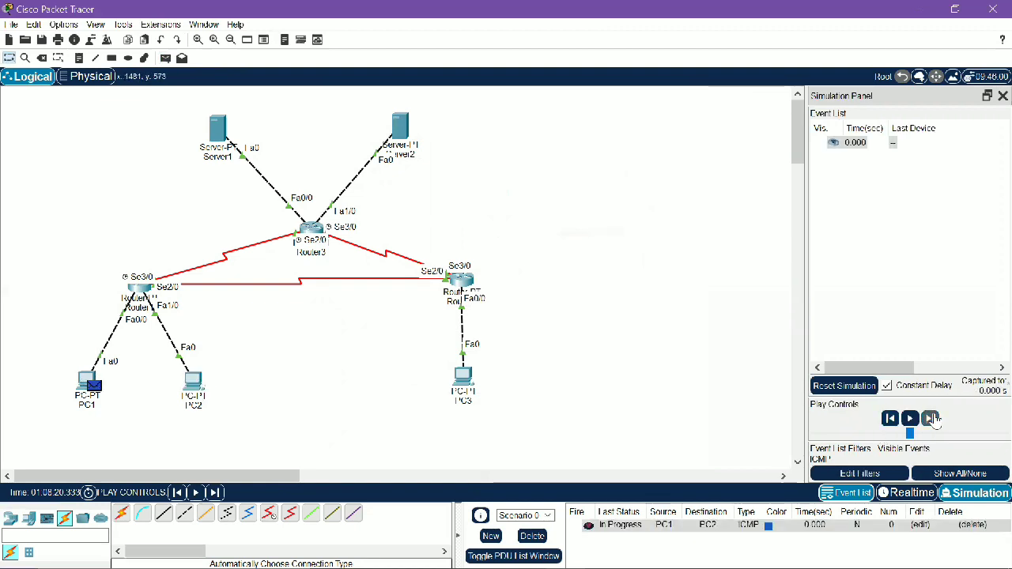
Step: Begin stepping the PC1-to-PC2 packet, reset the simulation, and step it through from the start until the reply reaches PC1
{"action": "left_click", "coordinate": [932, 419]}
{"action": "left_click", "coordinate": [933, 419]}
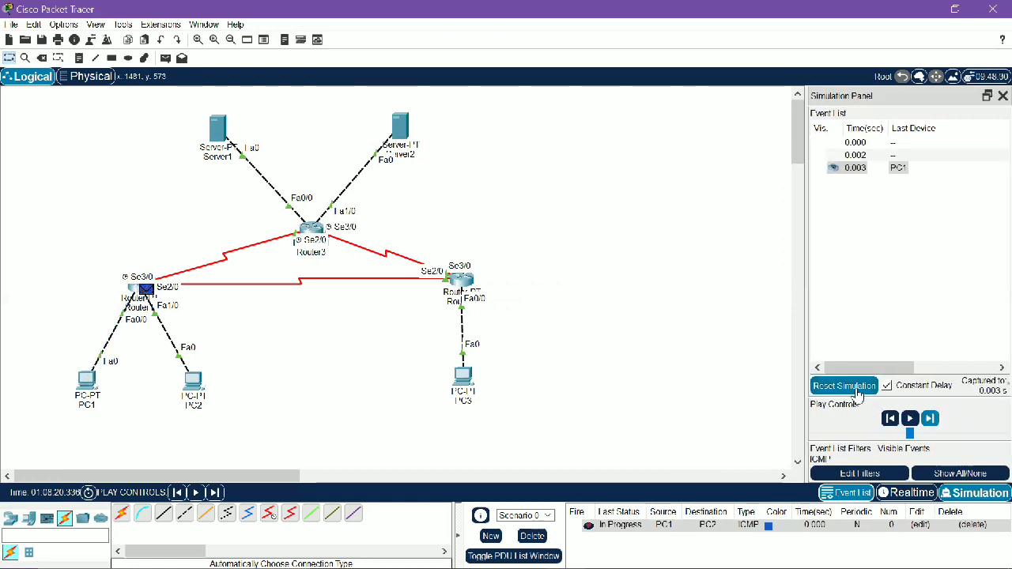
{"action": "left_click", "coordinate": [868, 388]}
{"action": "left_click", "coordinate": [930, 419]}
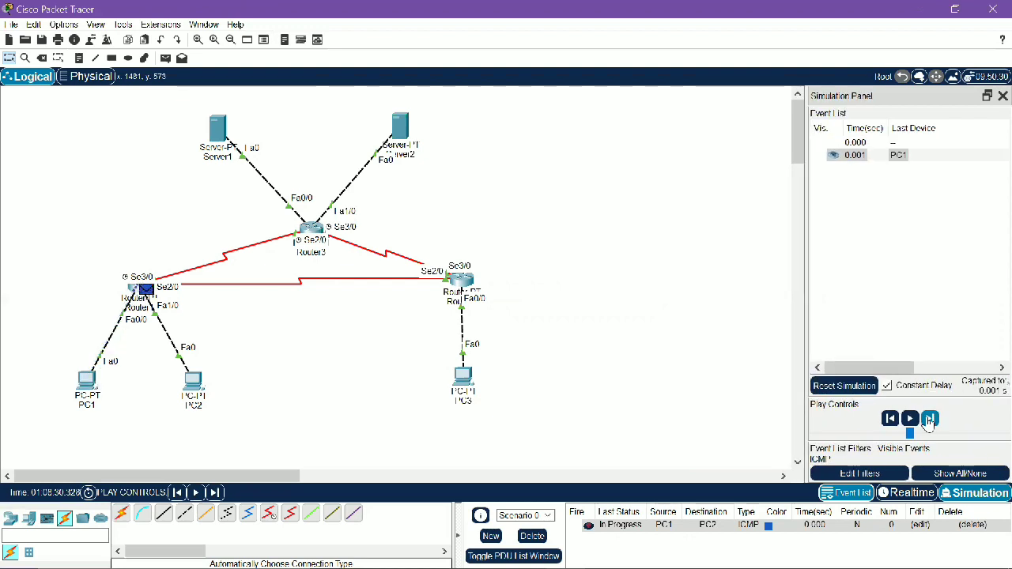
{"action": "left_click", "coordinate": [930, 419]}
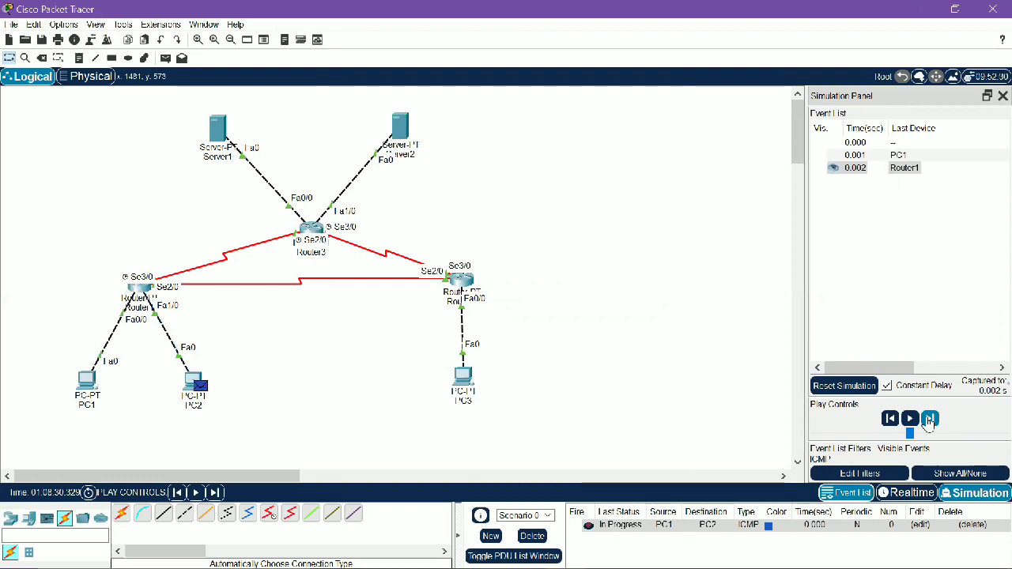
{"action": "left_click", "coordinate": [931, 419]}
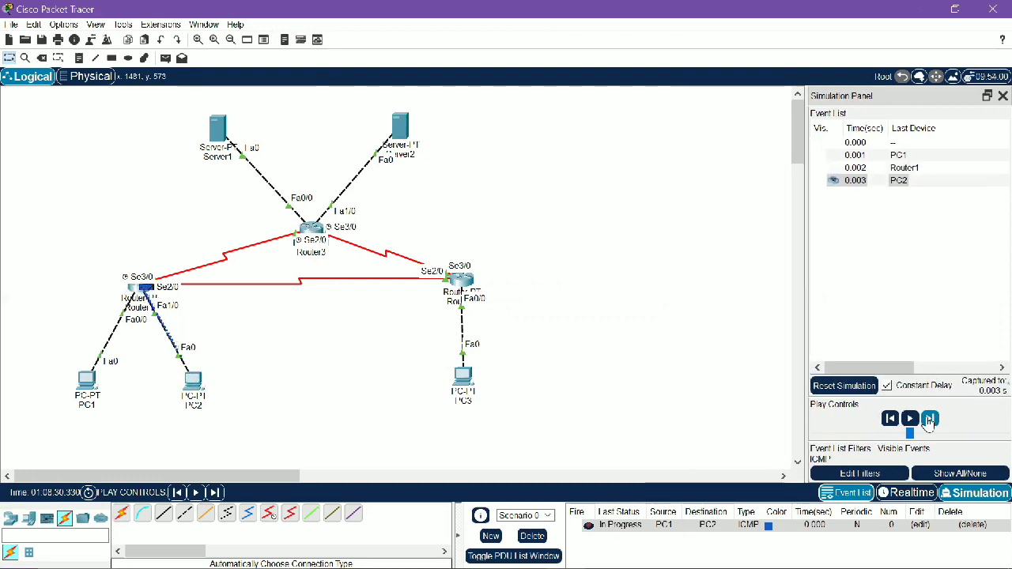
{"action": "left_click", "coordinate": [930, 419]}
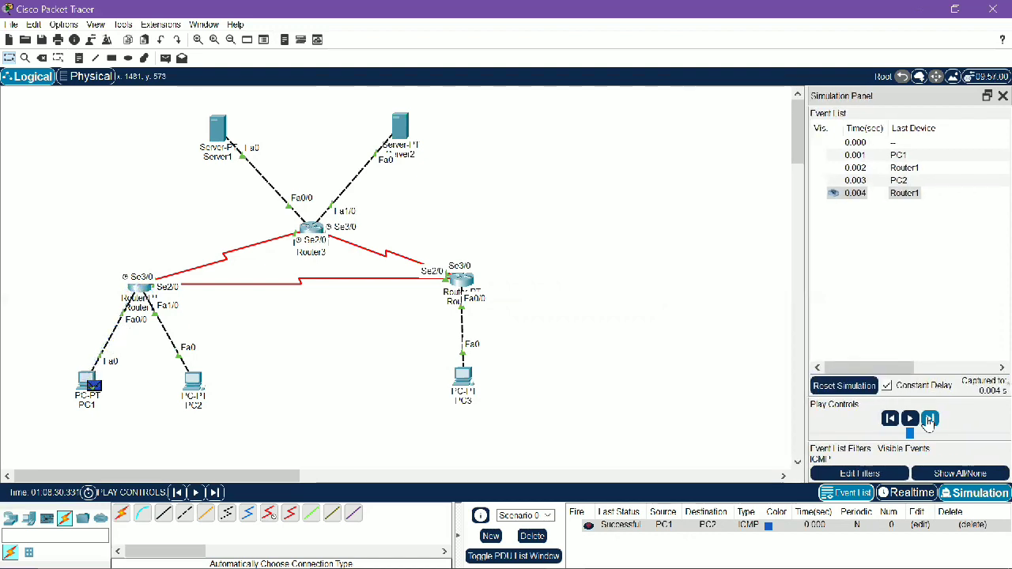
Step: Delete the current PDU scenario and add a simple PDU from PC3 to Server1
{"action": "left_click", "coordinate": [544, 539]}
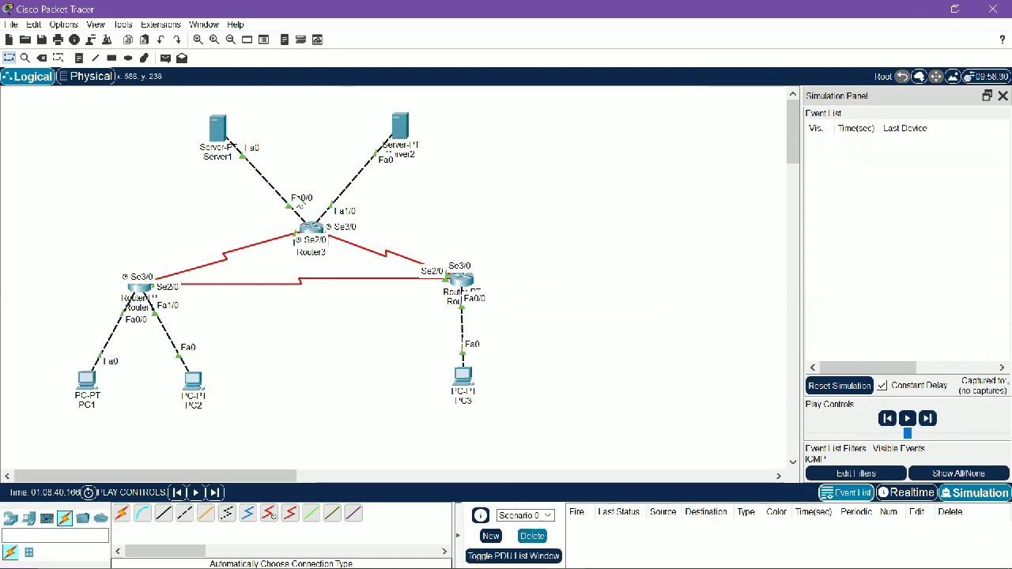
{"action": "left_click", "coordinate": [165, 59]}
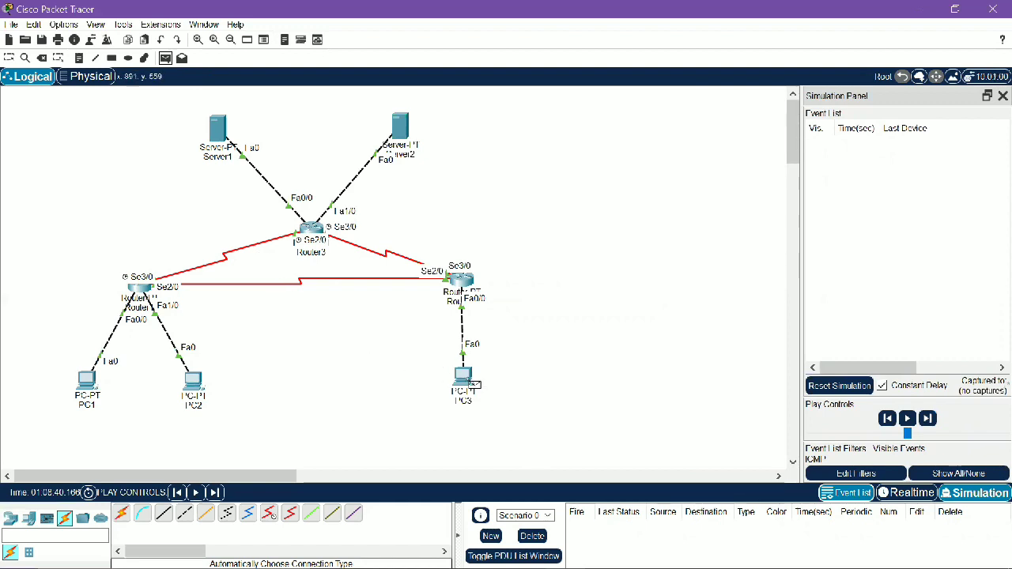
{"action": "left_click", "coordinate": [467, 380]}
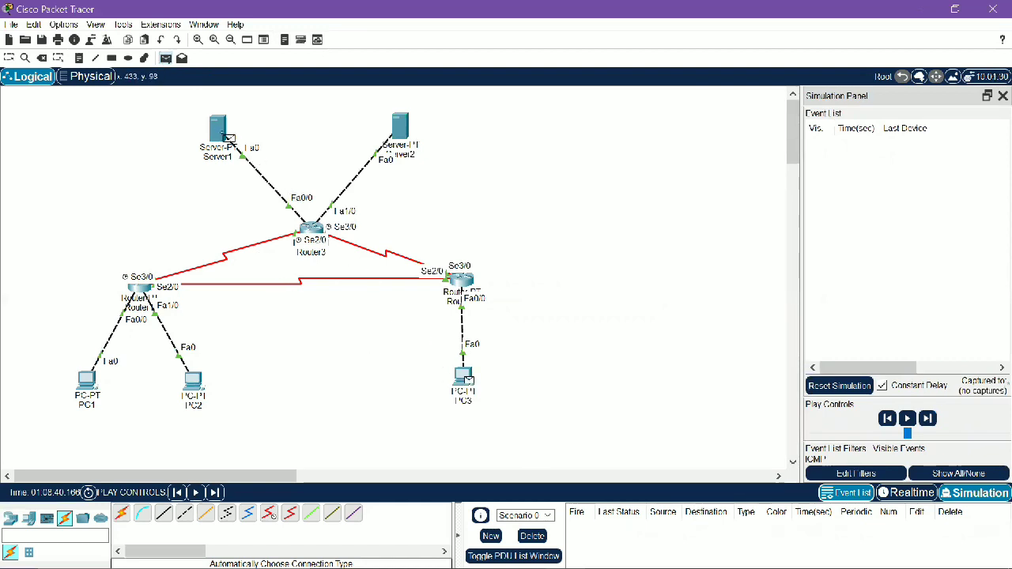
{"action": "left_click", "coordinate": [221, 133]}
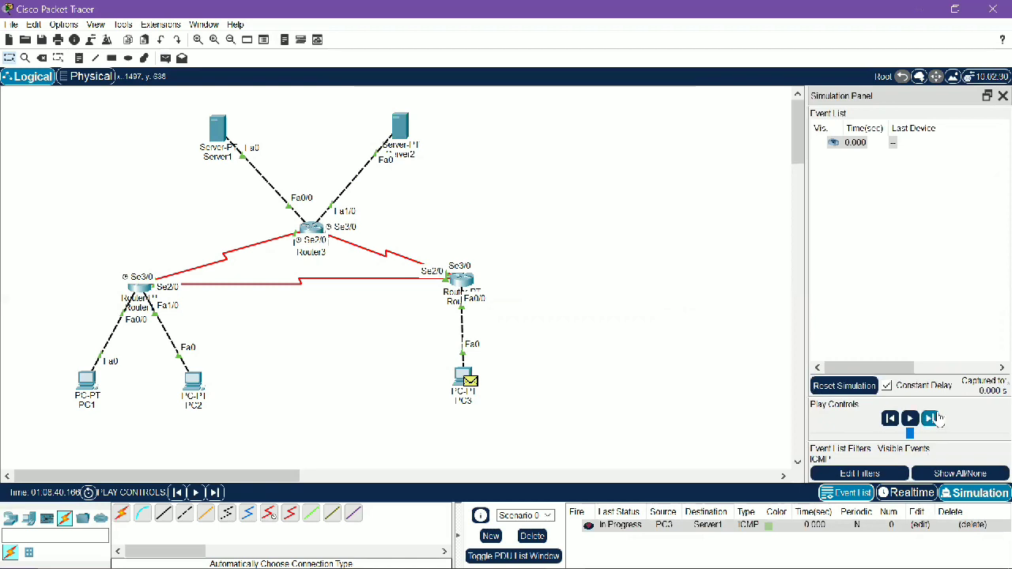
Step: Step the PC3-to-Server1 packet as far as Router3 and reset the simulation
{"action": "left_click", "coordinate": [931, 418]}
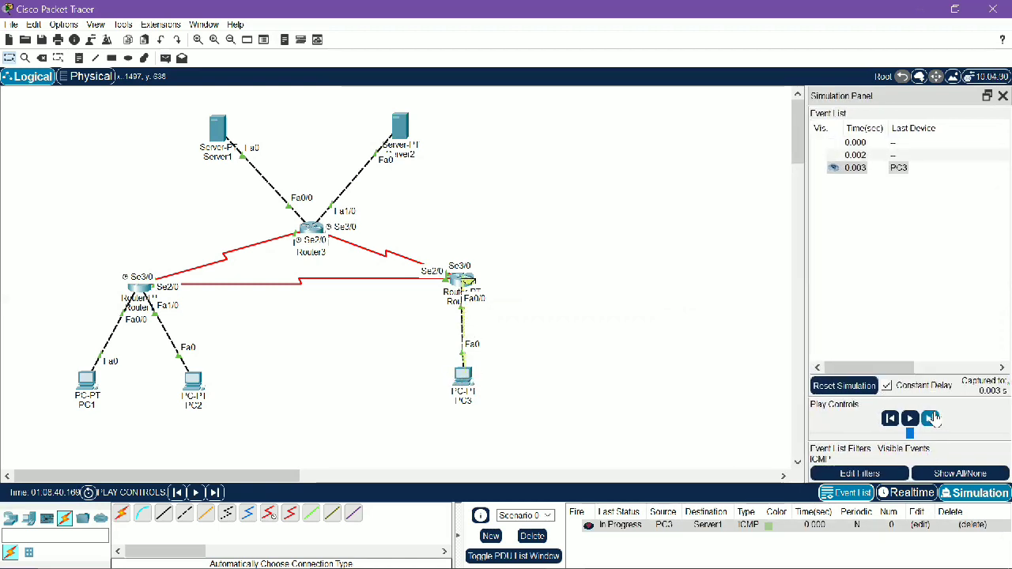
{"action": "left_click", "coordinate": [932, 418]}
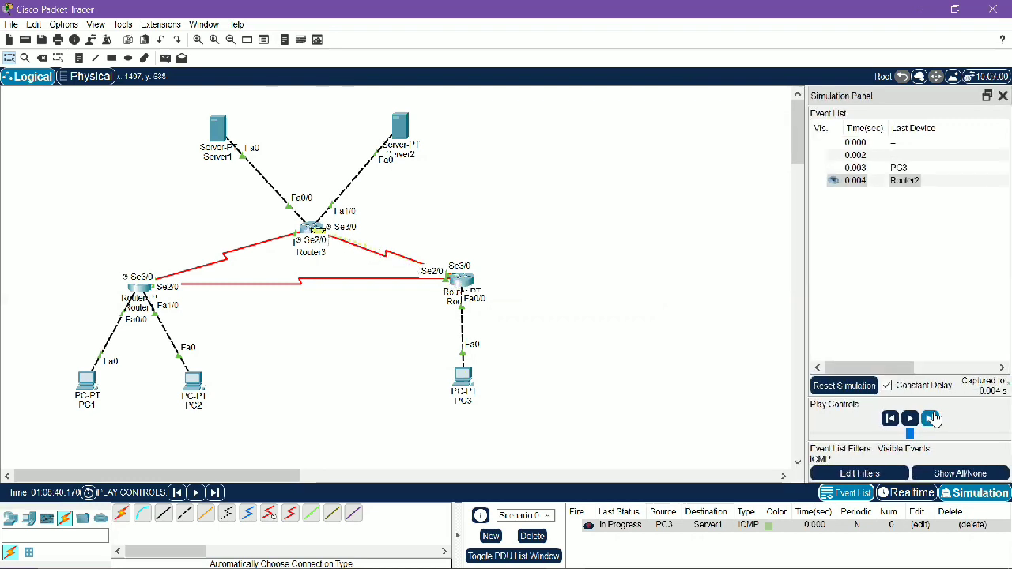
{"action": "left_click", "coordinate": [933, 417]}
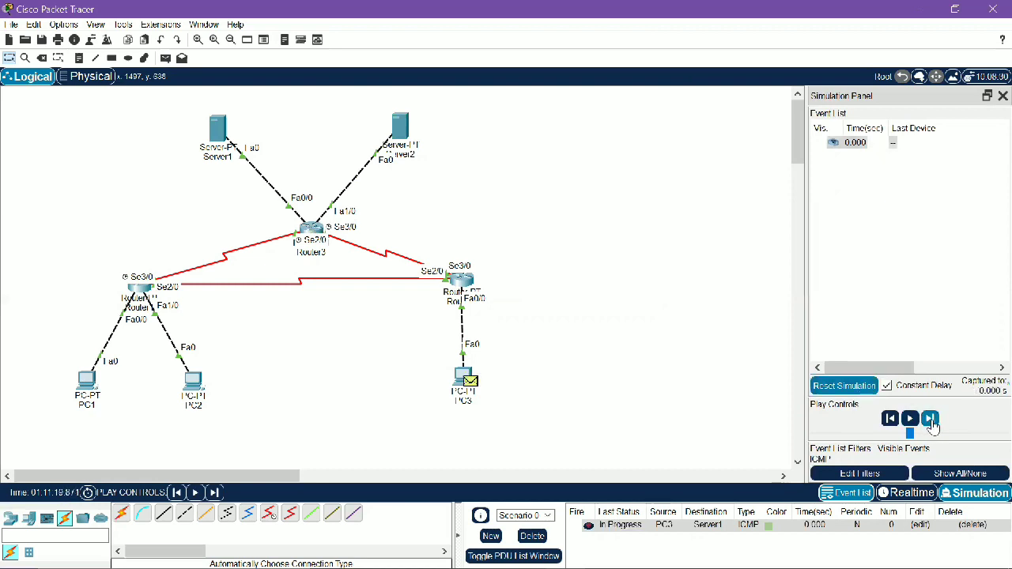
Step: Step the PC3-to-Server1 packet through from the start until the reply reaches PC3
{"action": "left_click", "coordinate": [931, 419]}
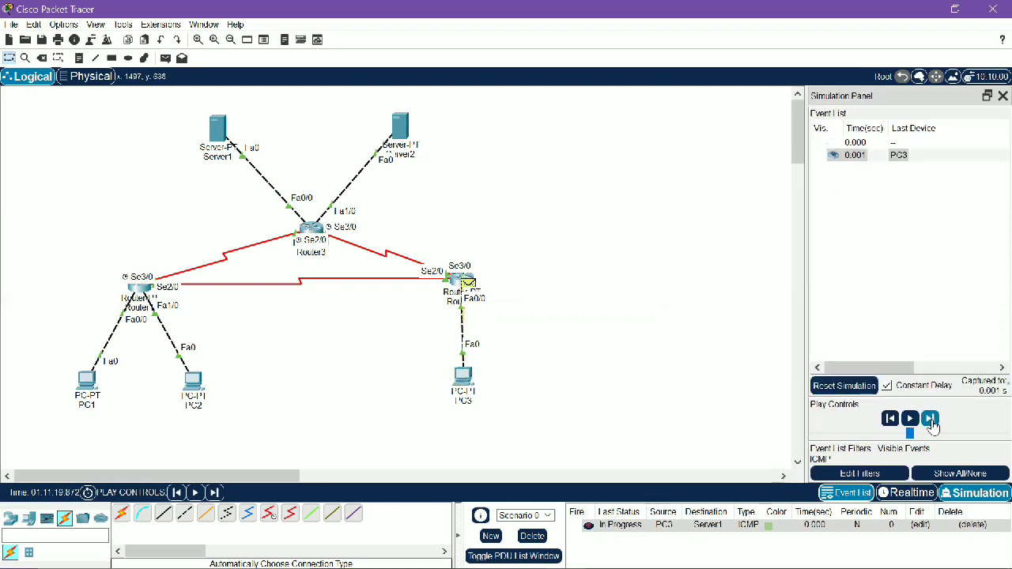
{"action": "left_click", "coordinate": [932, 423]}
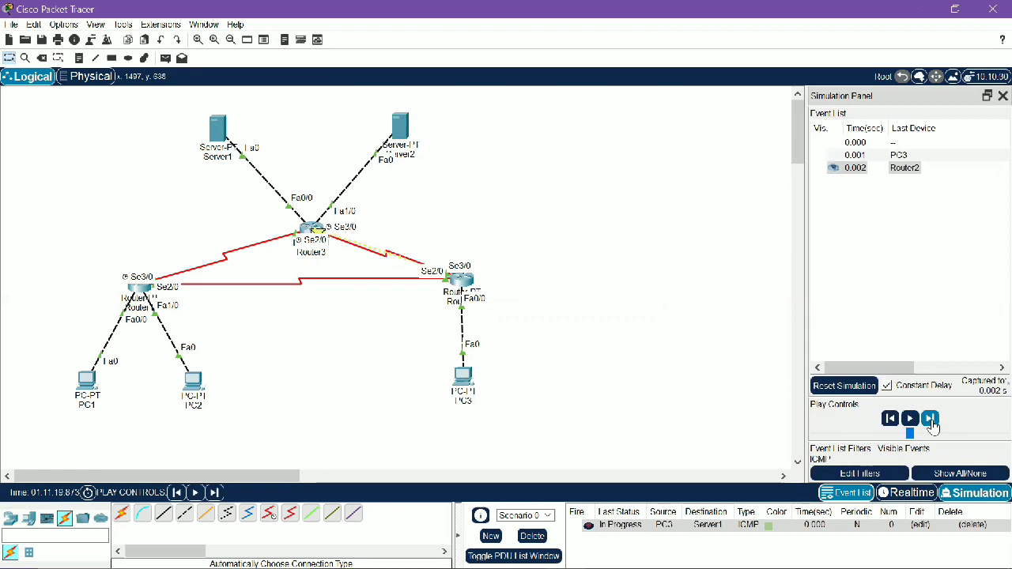
{"action": "left_click", "coordinate": [933, 423]}
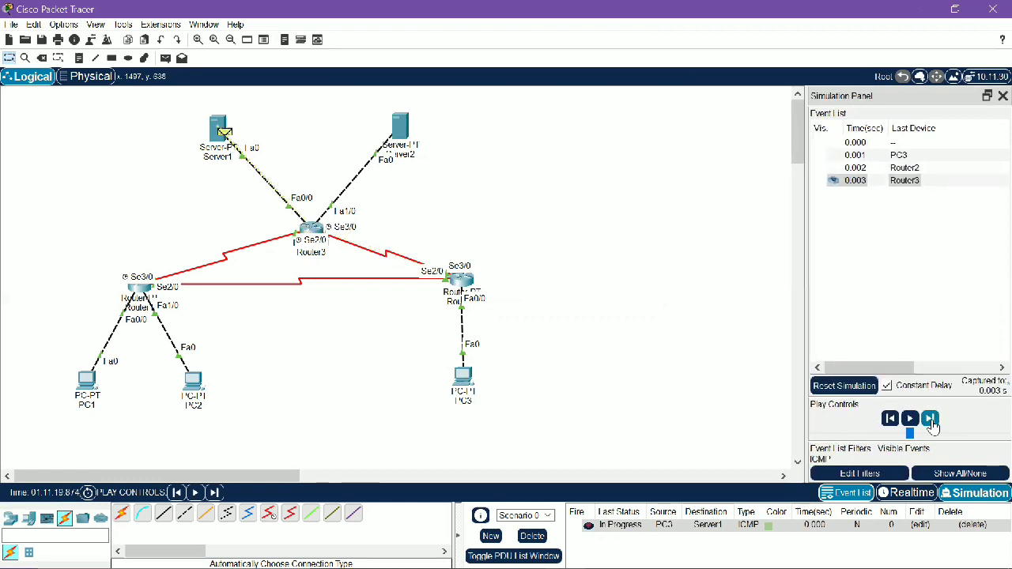
{"action": "left_click", "coordinate": [933, 423]}
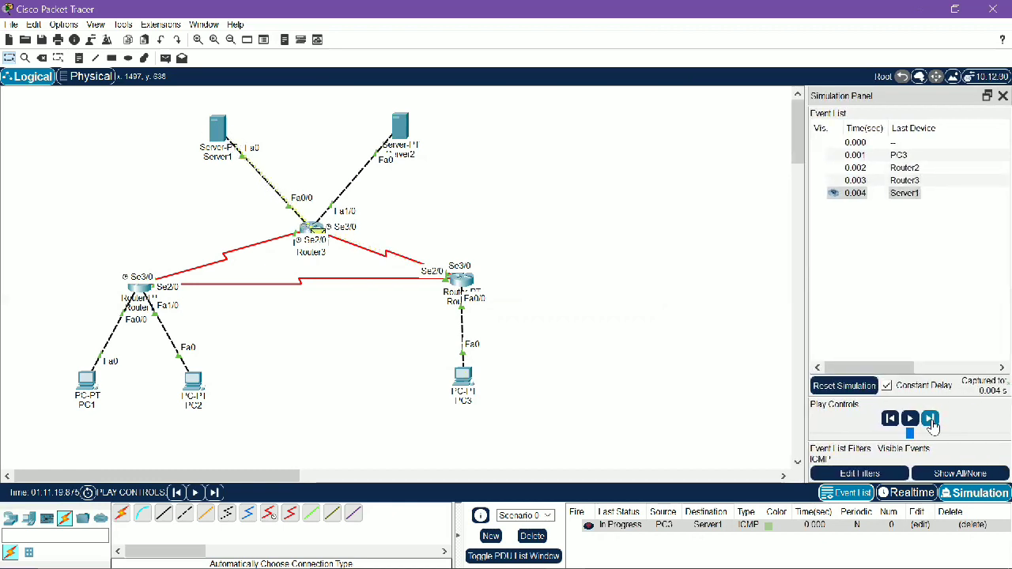
{"action": "left_click", "coordinate": [931, 419]}
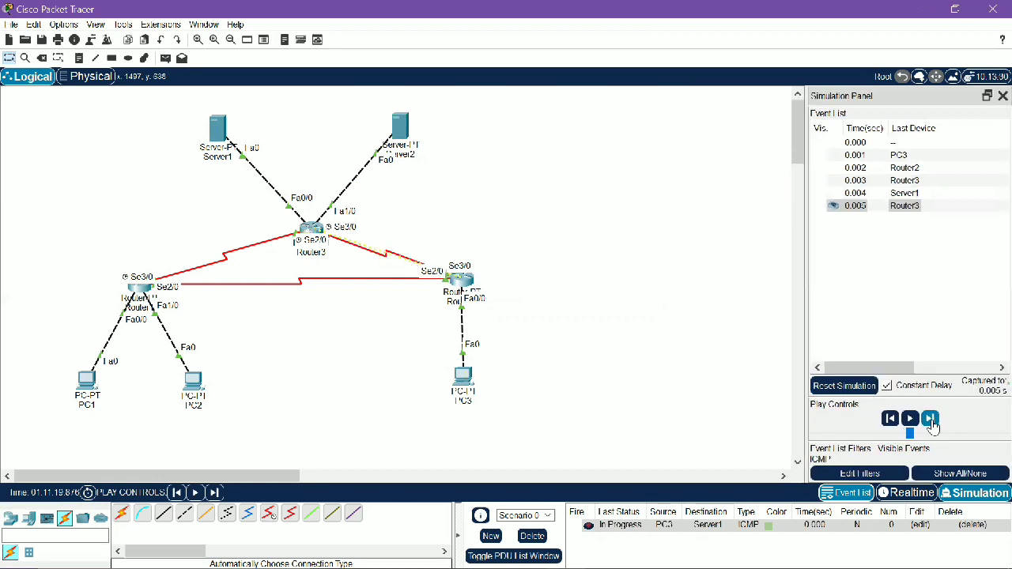
{"action": "left_click", "coordinate": [931, 420]}
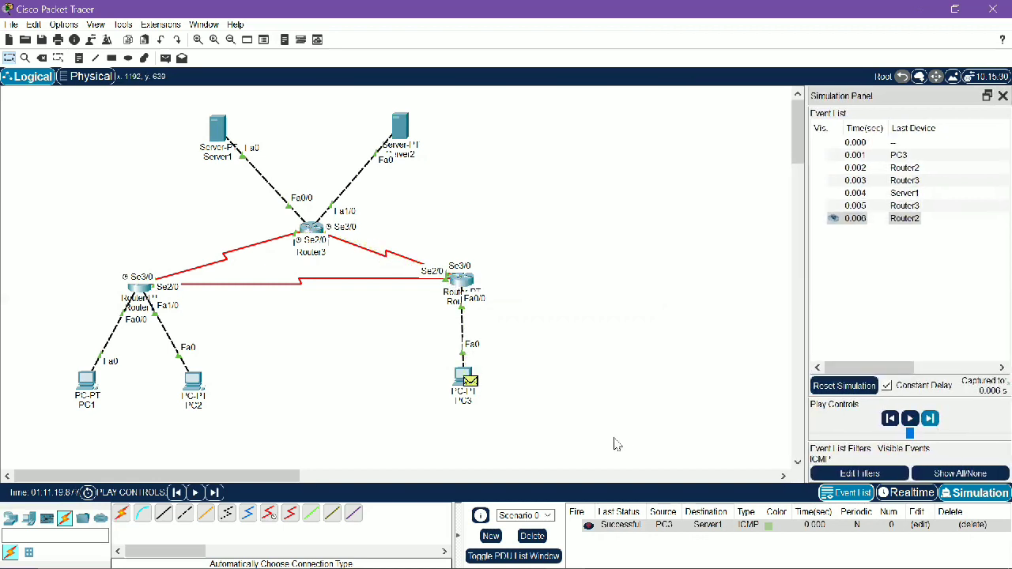
Step: Delete the current PDU scenario and add a simple PDU from PC3 to Server2
{"action": "left_click", "coordinate": [532, 537]}
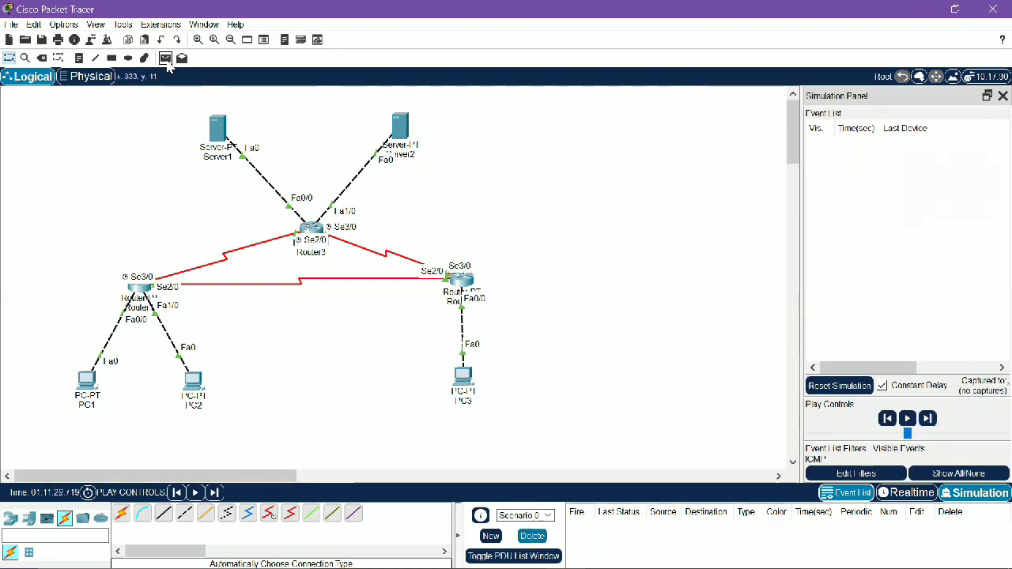
{"action": "left_click", "coordinate": [166, 59]}
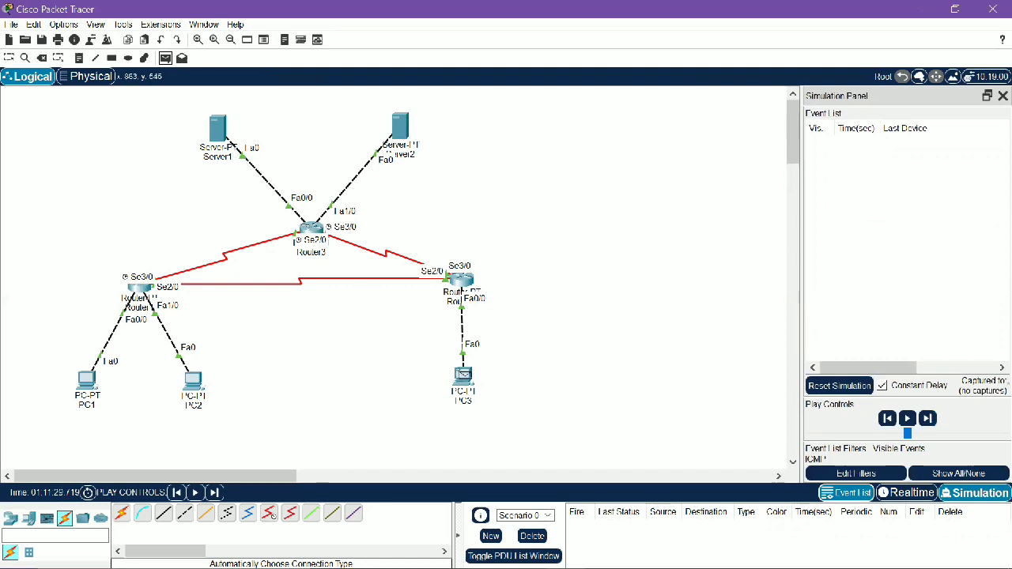
{"action": "left_click", "coordinate": [464, 375]}
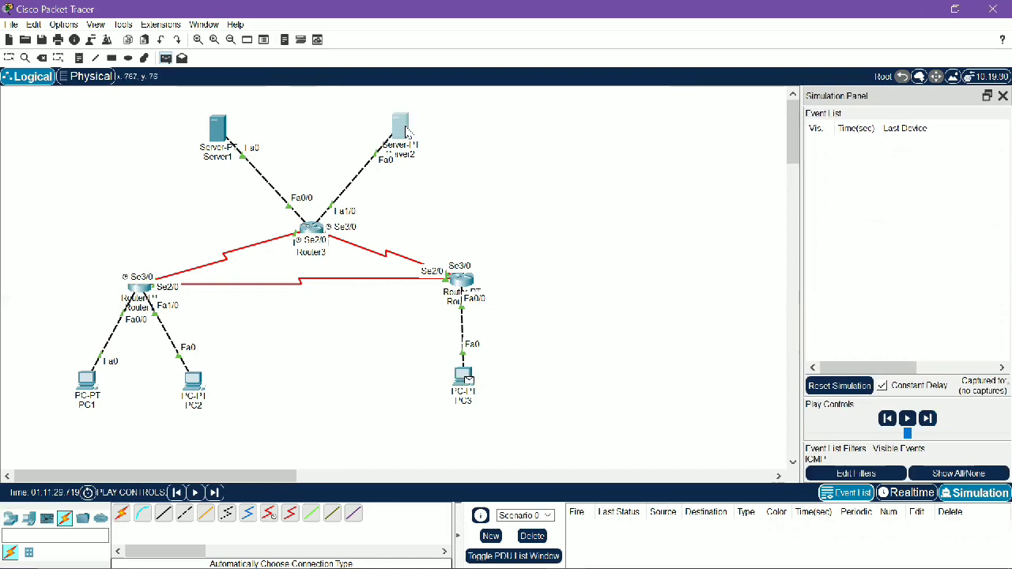
{"action": "left_click", "coordinate": [405, 131]}
Step: Try to step and play the PC3-to-Server2 packet past Router3, and reset the simulation
{"action": "left_click", "coordinate": [933, 419]}
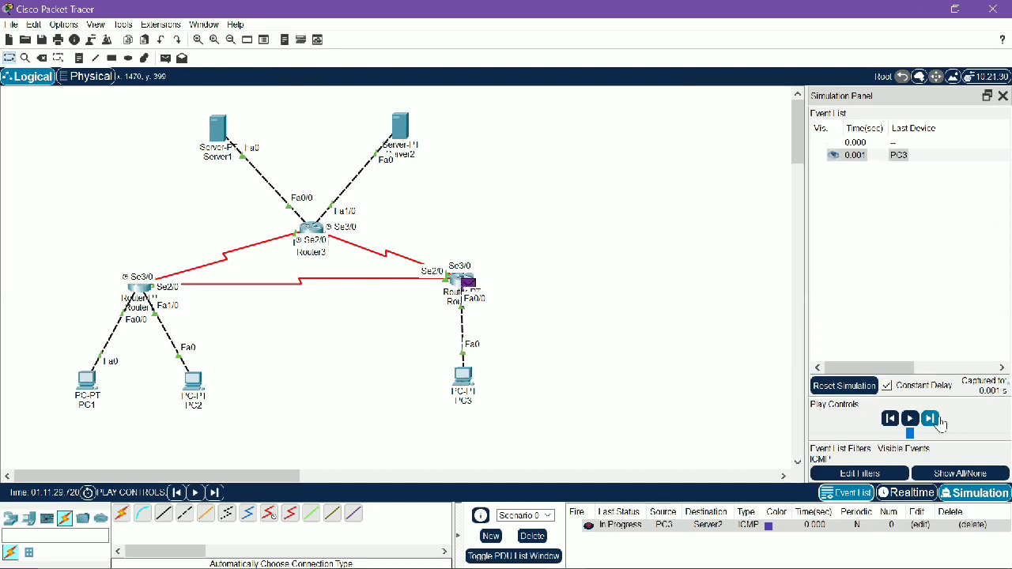
{"action": "left_click", "coordinate": [938, 421]}
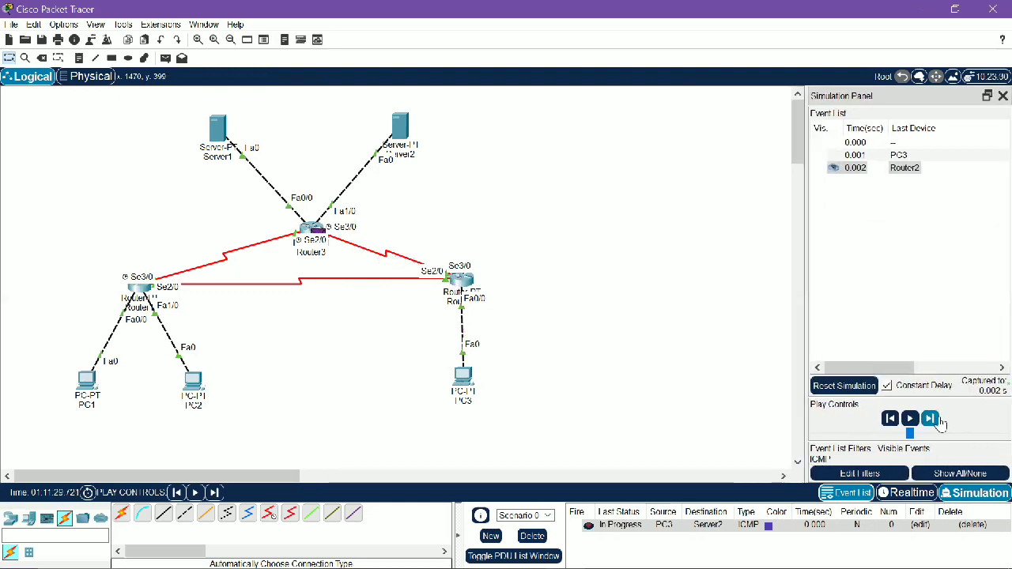
{"action": "left_click", "coordinate": [939, 422]}
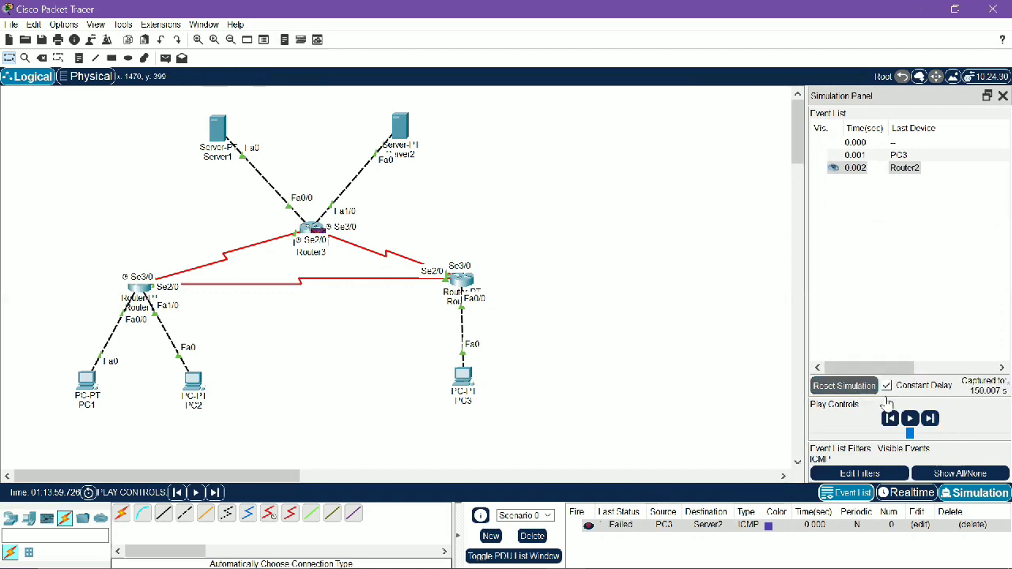
{"action": "left_click", "coordinate": [910, 418]}
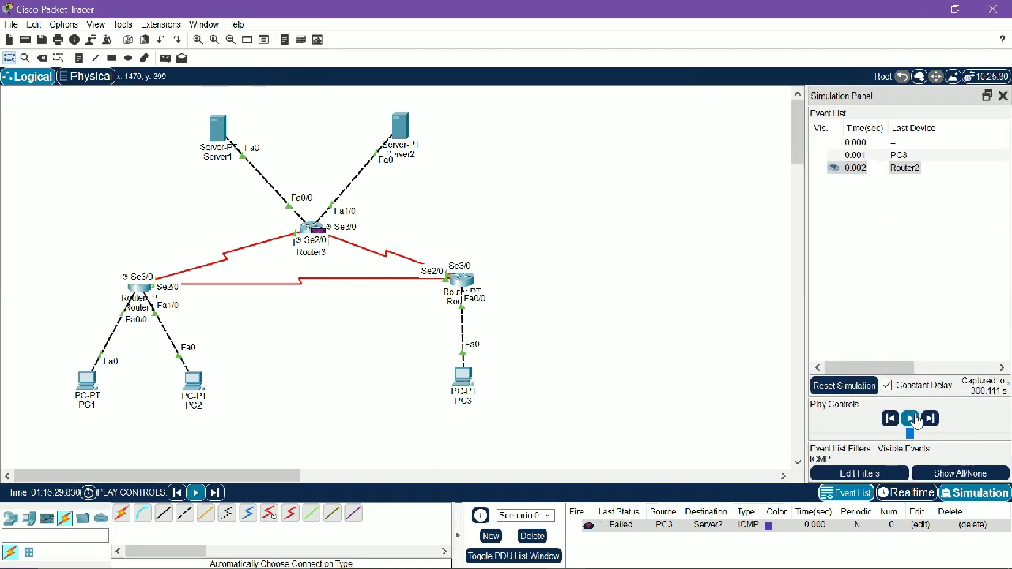
{"action": "left_click", "coordinate": [865, 387]}
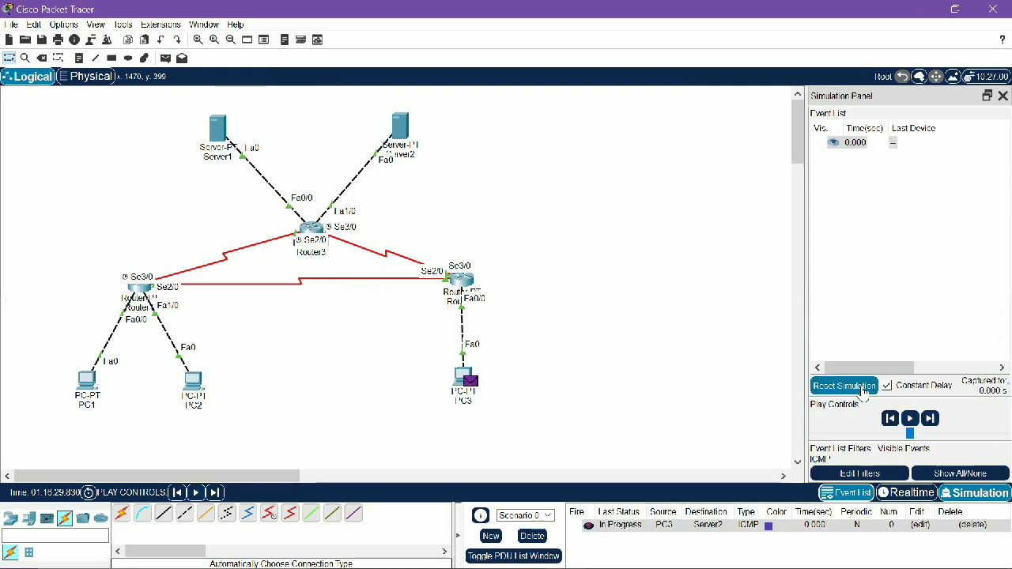
Step: Step the PC3-to-Server2 packet through from the start until the reply gets back to PC3
{"action": "left_click", "coordinate": [930, 419]}
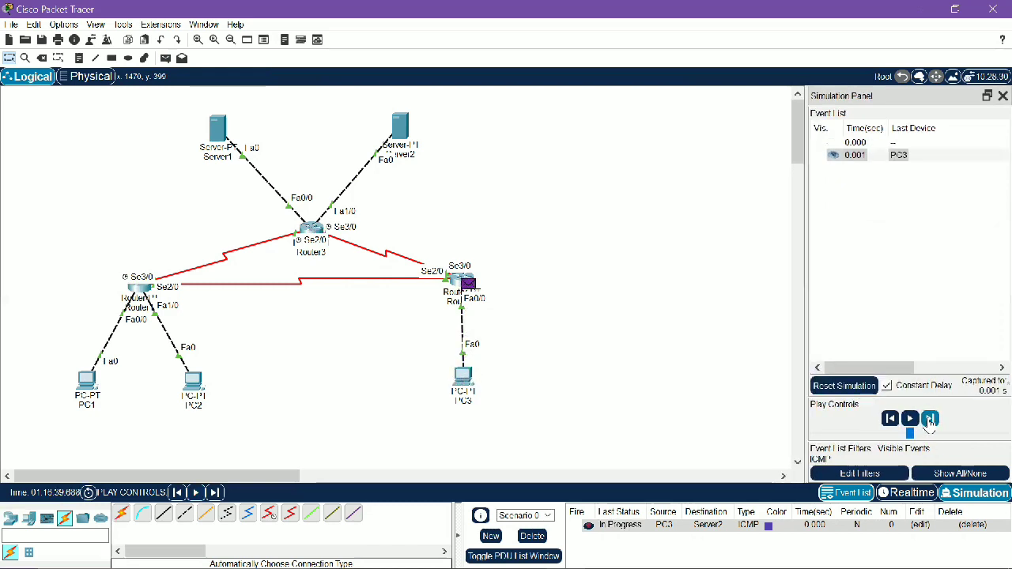
{"action": "left_click", "coordinate": [930, 419]}
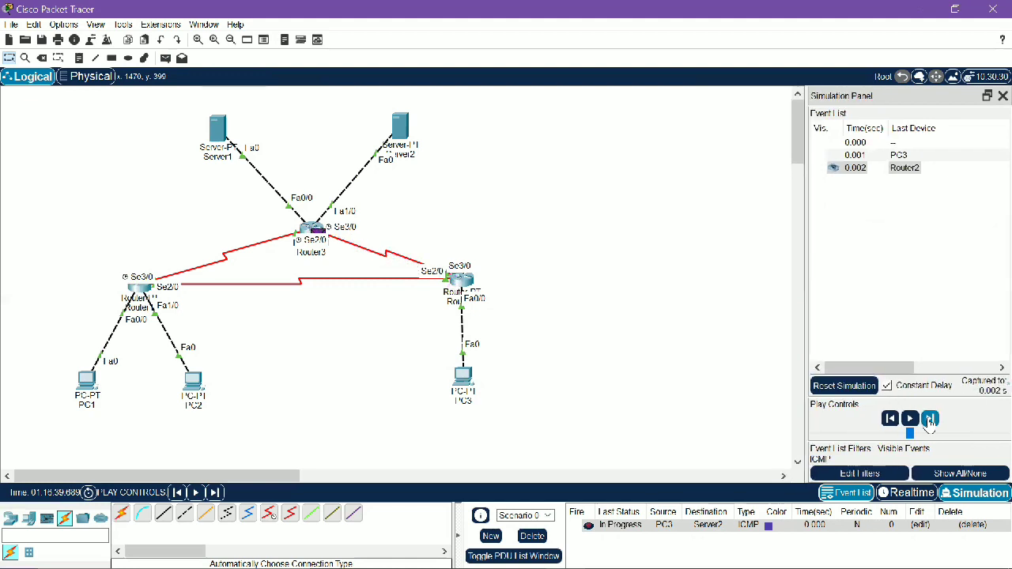
{"action": "left_click", "coordinate": [930, 419]}
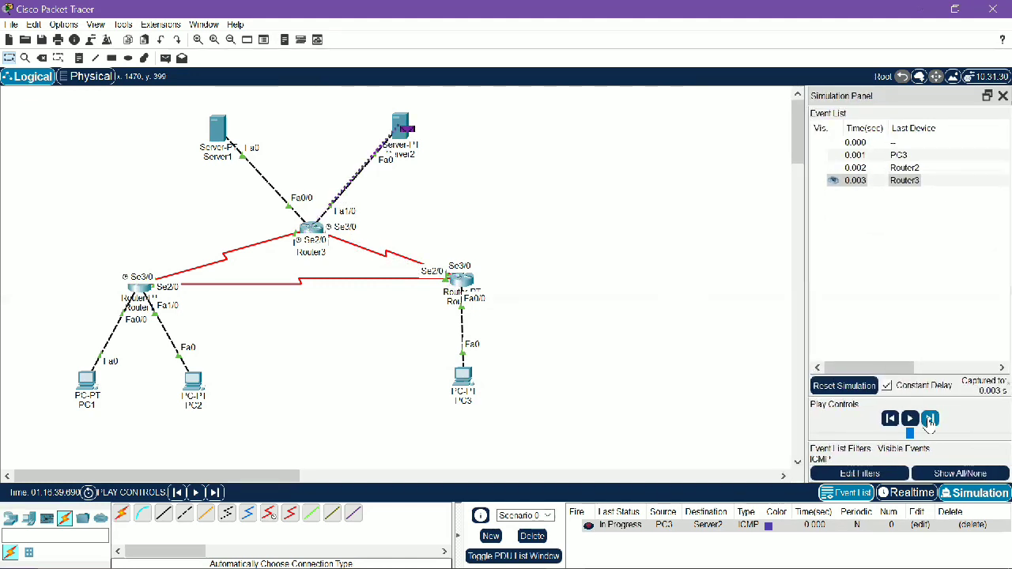
{"action": "left_click", "coordinate": [930, 420]}
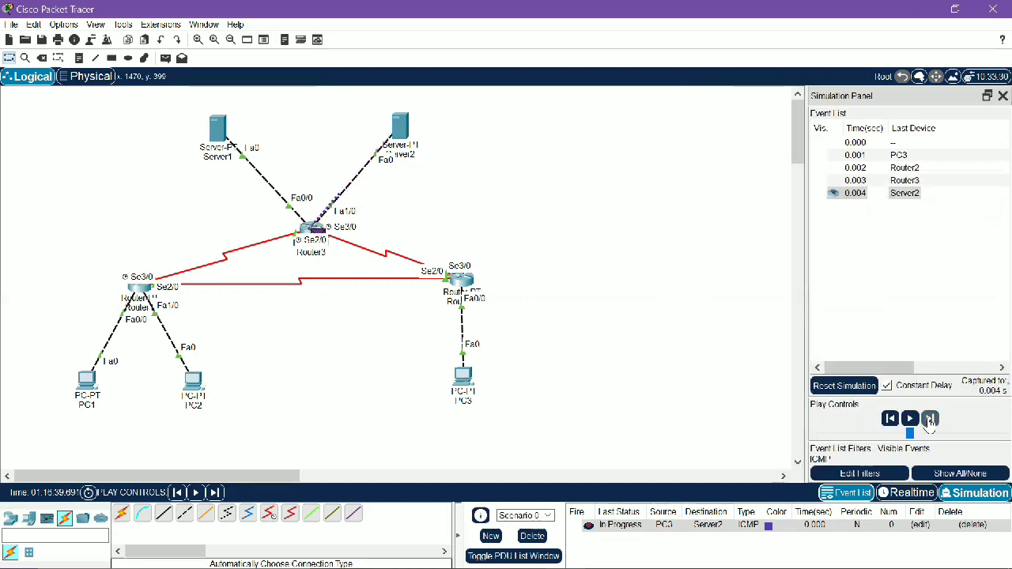
{"action": "left_click", "coordinate": [930, 420]}
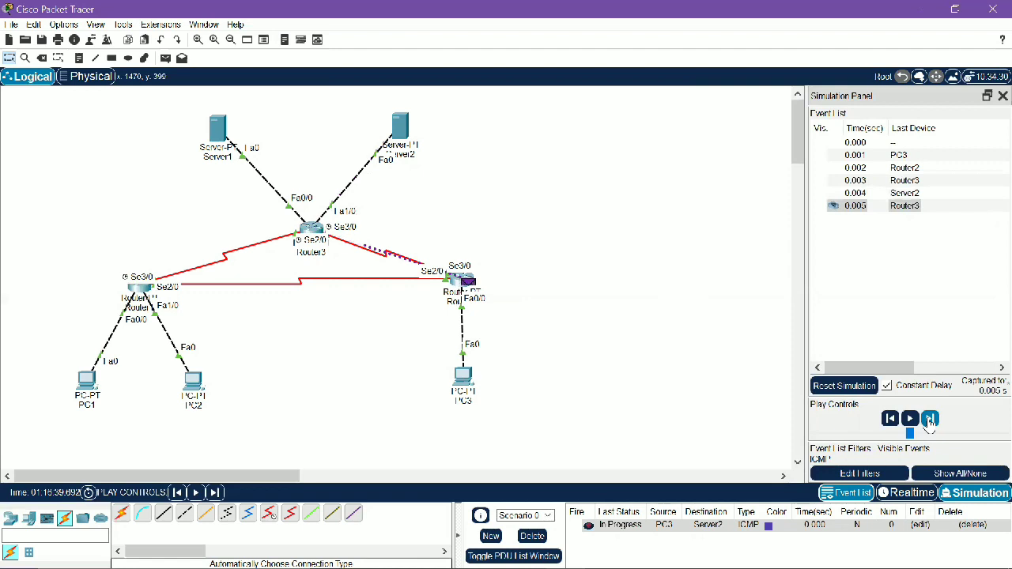
{"action": "left_click", "coordinate": [930, 420]}
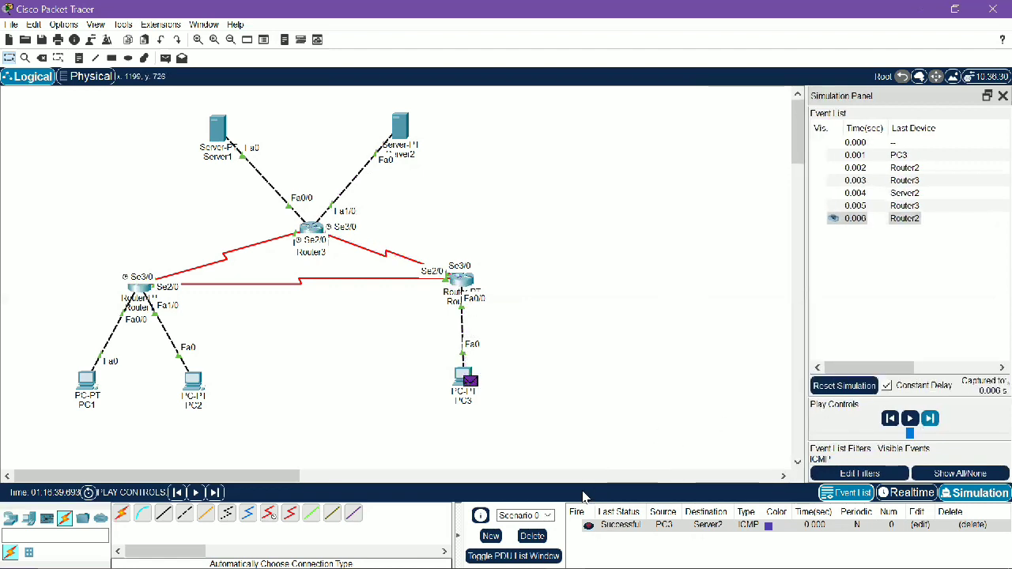
Step: Delete the current PDU scenario and add a simple PDU from Server1 to Server2
{"action": "left_click", "coordinate": [531, 536]}
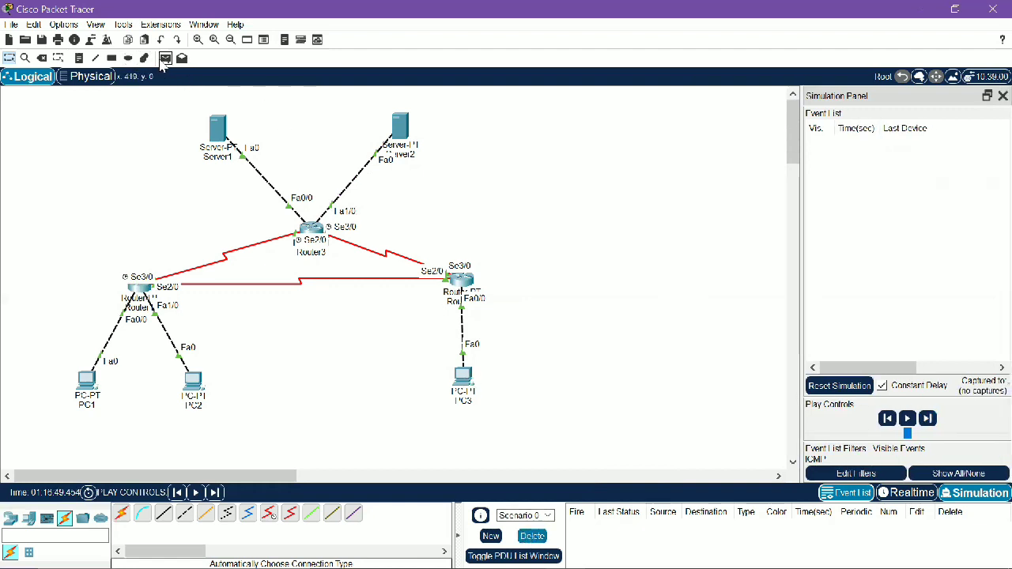
{"action": "left_click", "coordinate": [164, 61]}
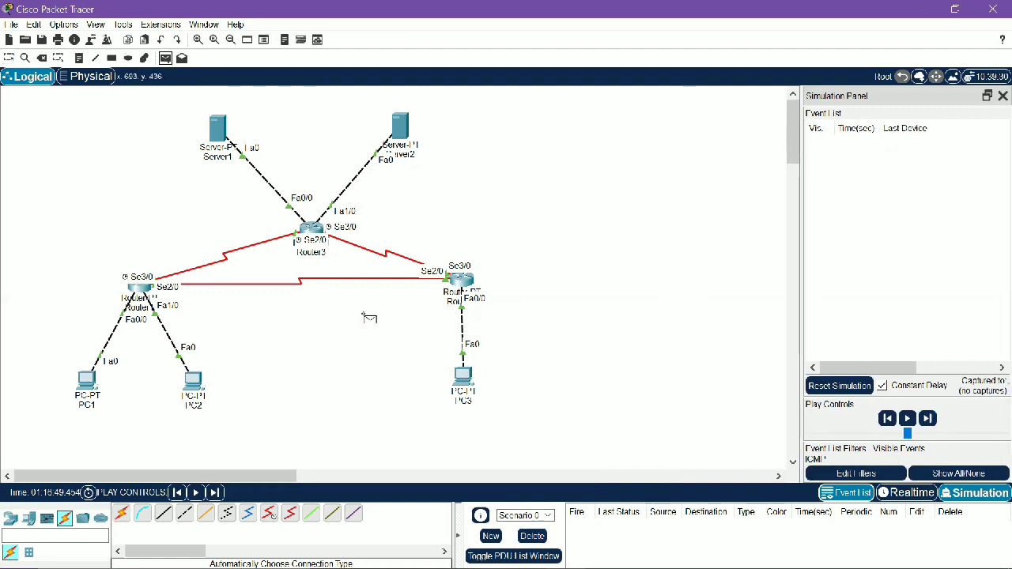
{"action": "left_click", "coordinate": [220, 129]}
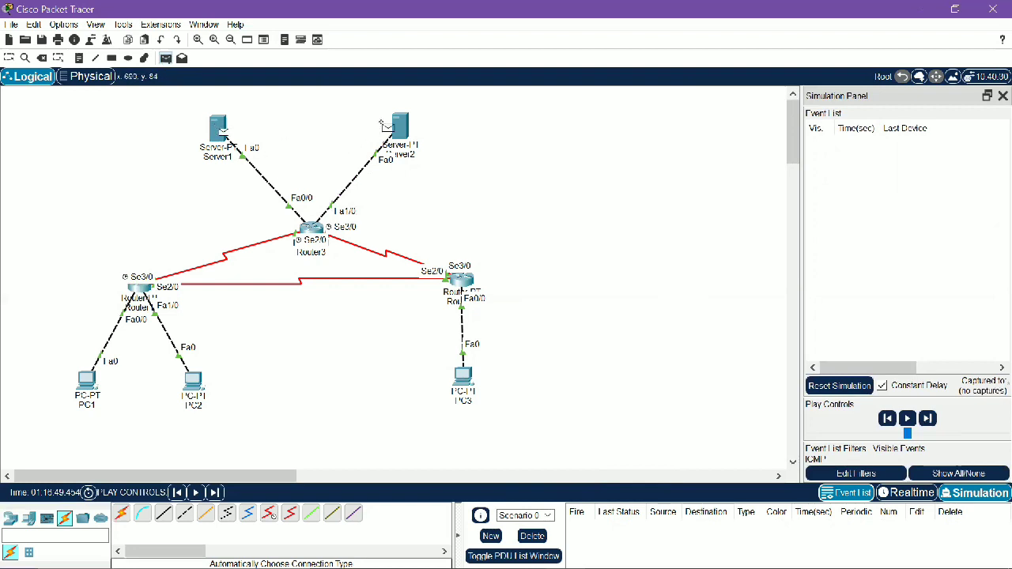
{"action": "left_click", "coordinate": [410, 129]}
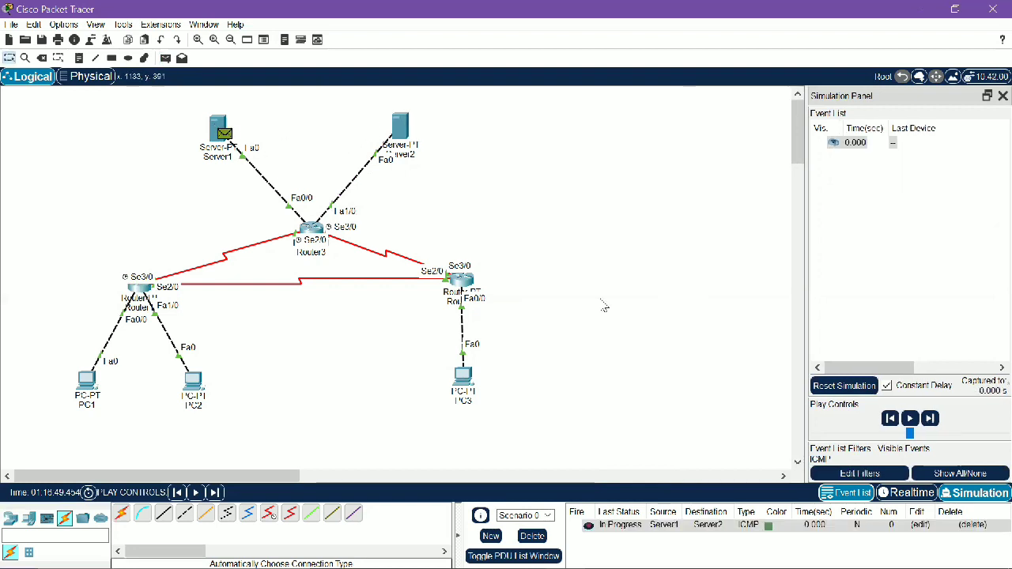
Step: Step the Server1-to-Server2 packet and its reply through the simulation, and delete the current PDU scenario
{"action": "left_click", "coordinate": [927, 420]}
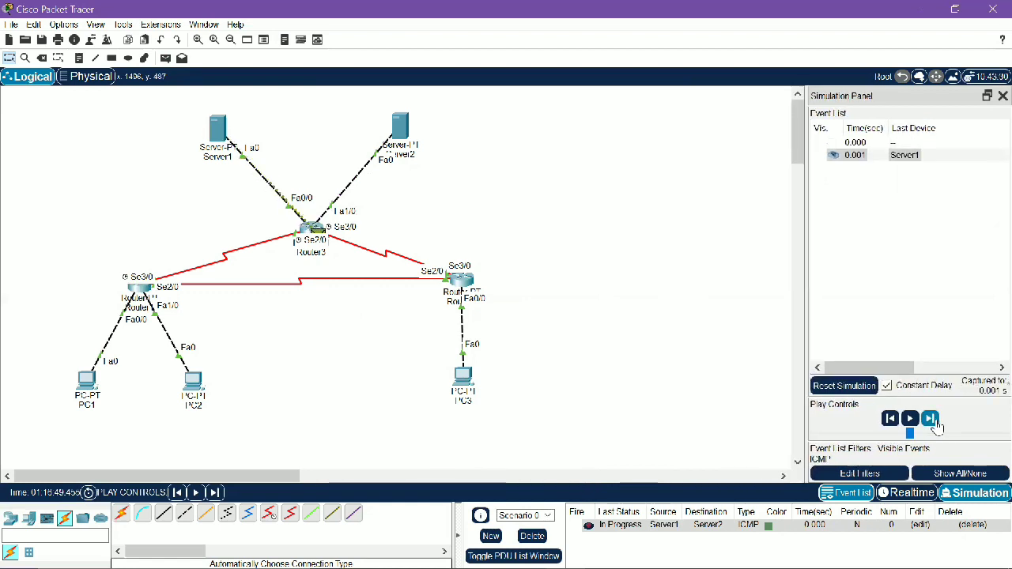
{"action": "left_click", "coordinate": [931, 420]}
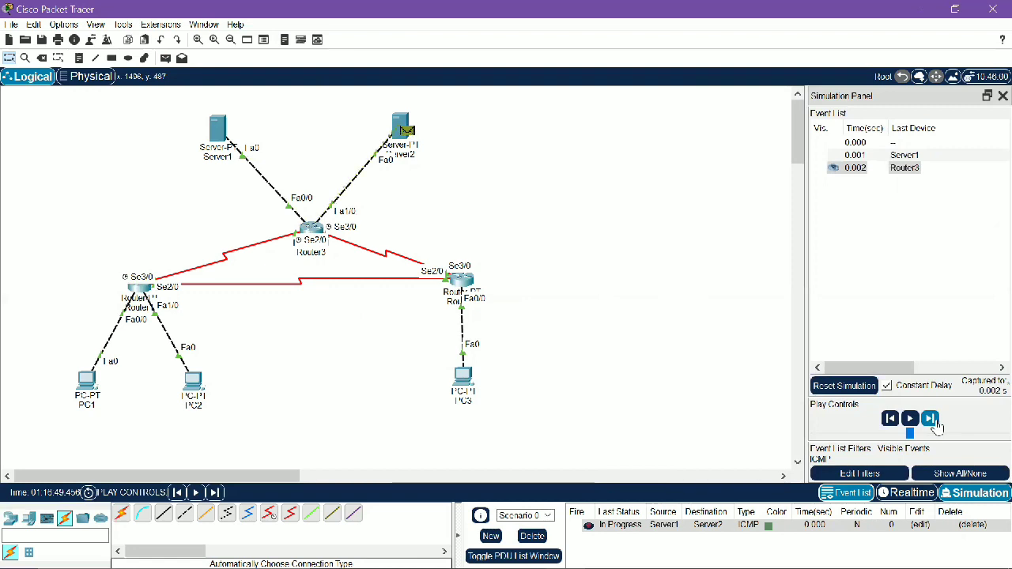
{"action": "left_click", "coordinate": [932, 419]}
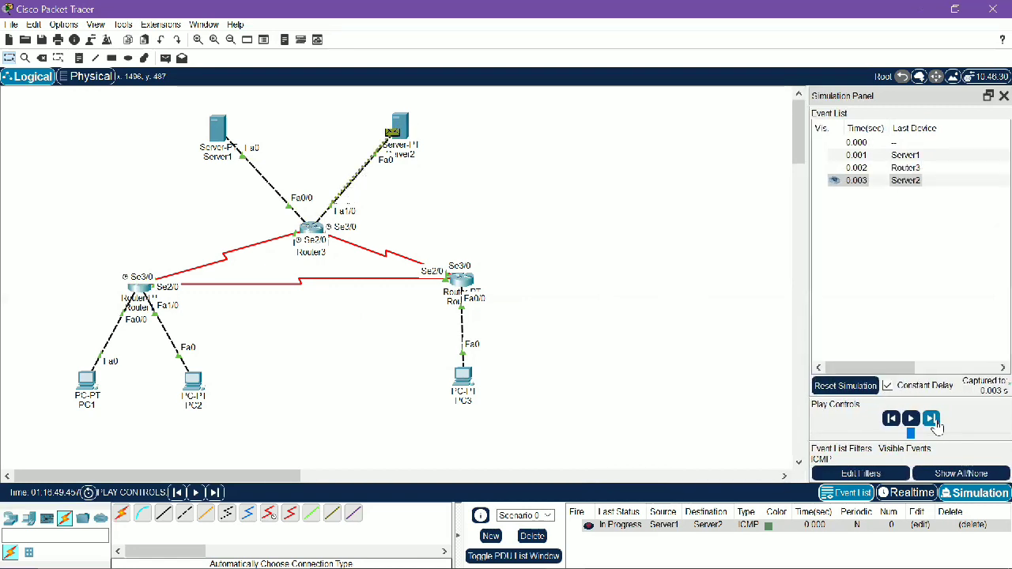
{"action": "left_click", "coordinate": [931, 419]}
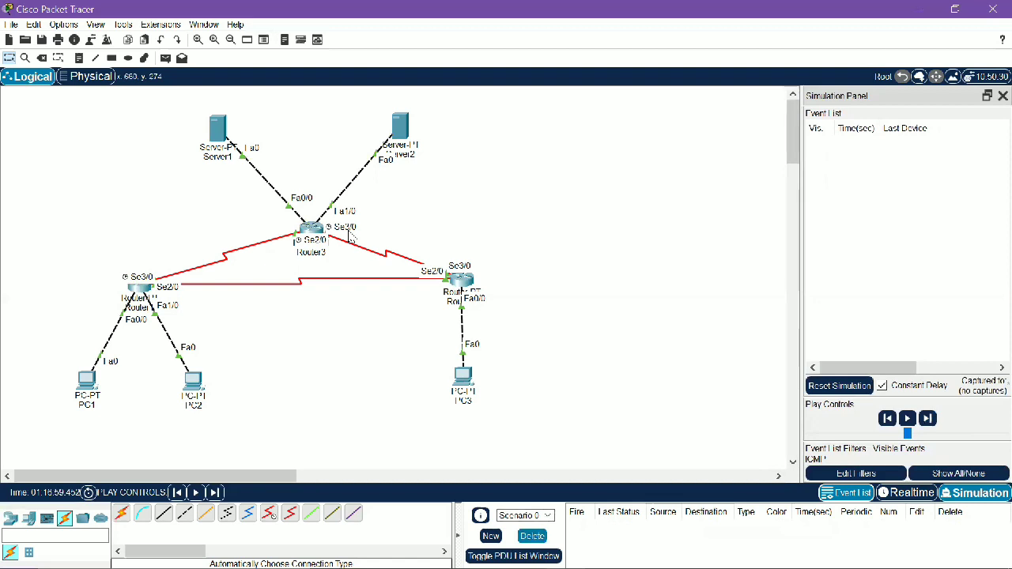
Step: Add a simple PDU from Server1 to PC3
{"action": "left_click", "coordinate": [166, 58]}
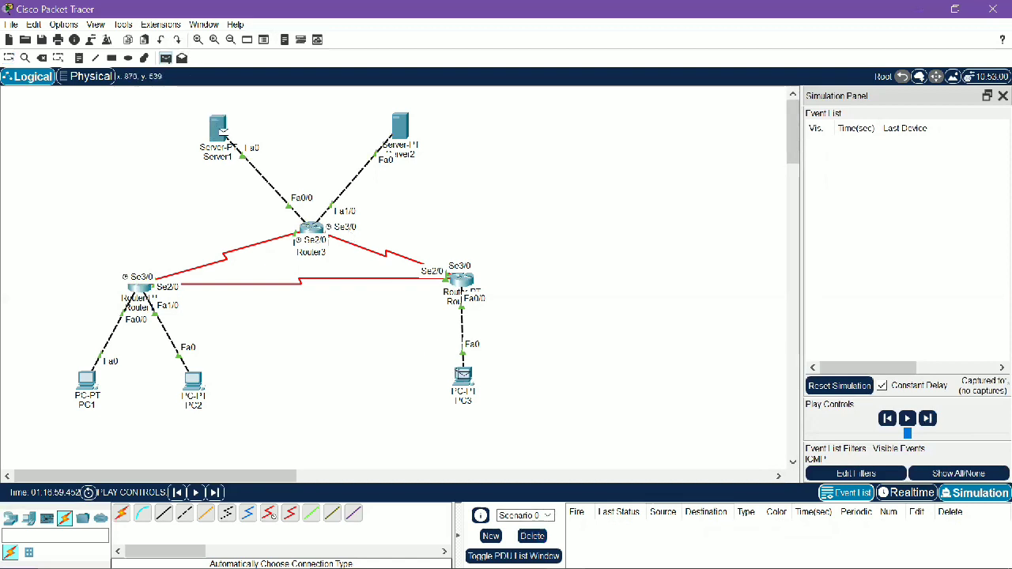
{"action": "left_click", "coordinate": [462, 377]}
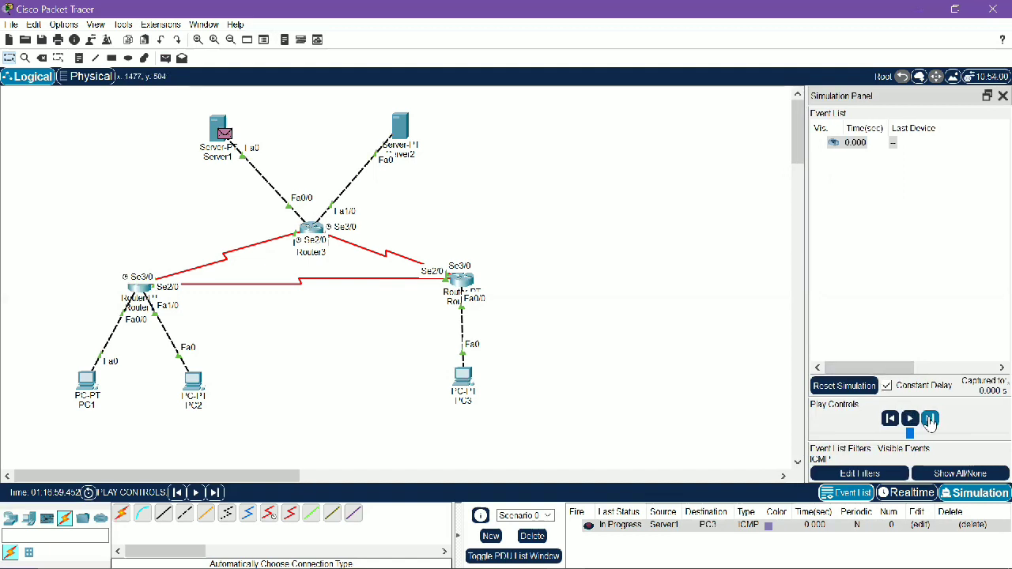
Step: Step the Server1-to-PC3 packet through the simulation until it reaches PC3, and delete the current PDU scenario
{"action": "left_click", "coordinate": [930, 419]}
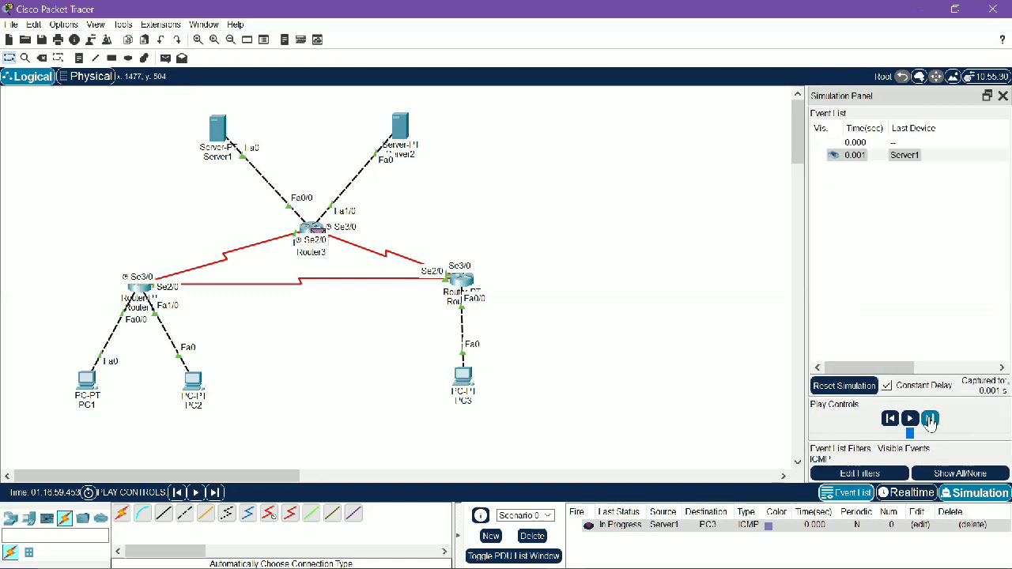
{"action": "left_click", "coordinate": [930, 419]}
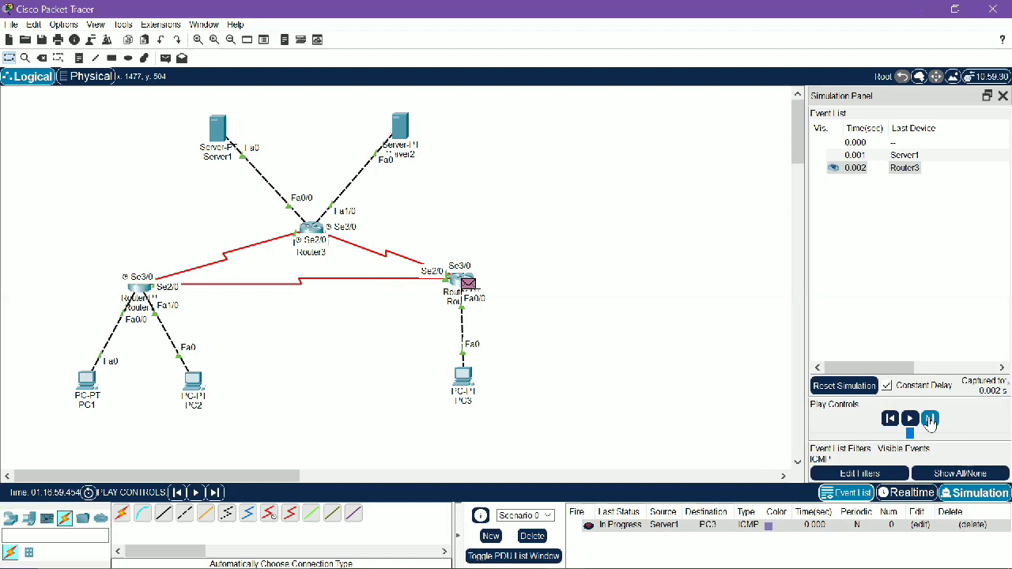
{"action": "left_click", "coordinate": [930, 419]}
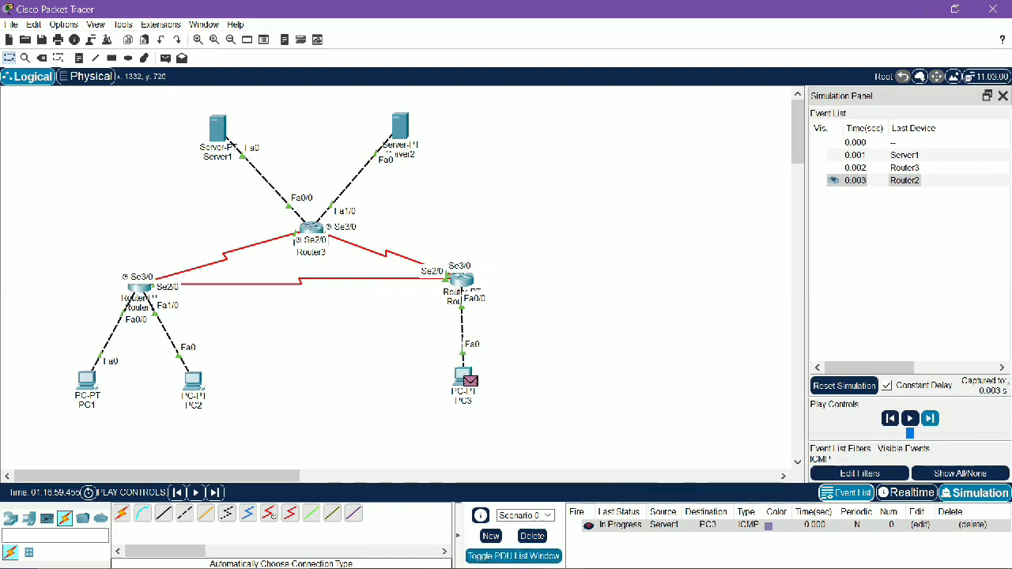
{"action": "left_click", "coordinate": [532, 537]}
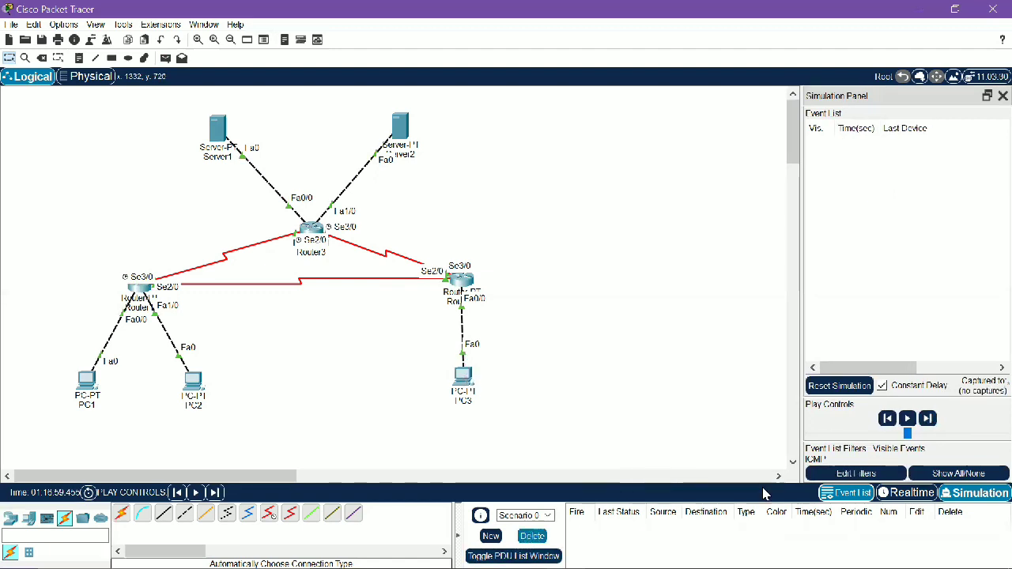
Step: Return to realtime mode and turn off the FastEthernet1/0 port in Router1's configuration
{"action": "left_click", "coordinate": [910, 494]}
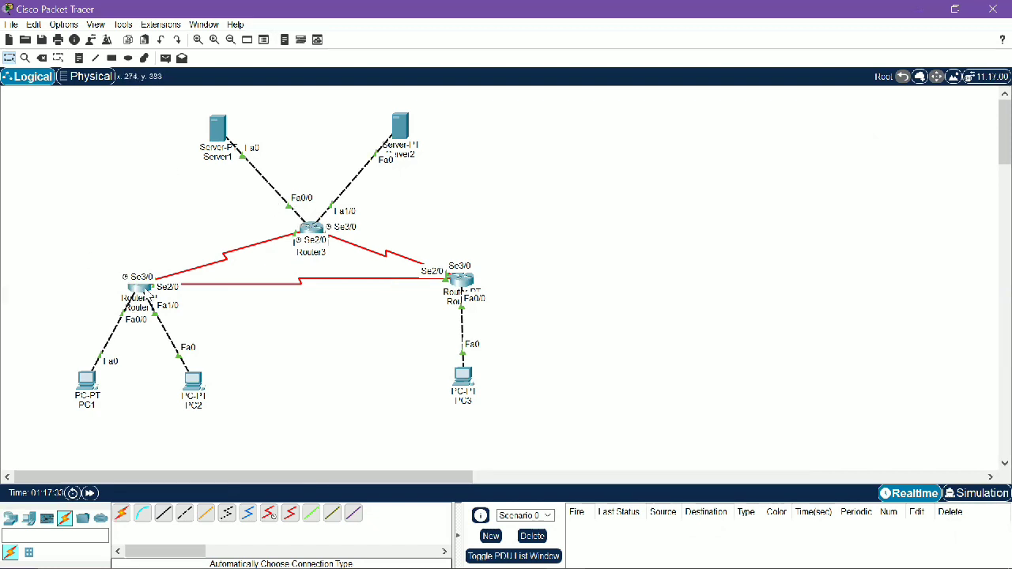
{"action": "left_click", "coordinate": [140, 289]}
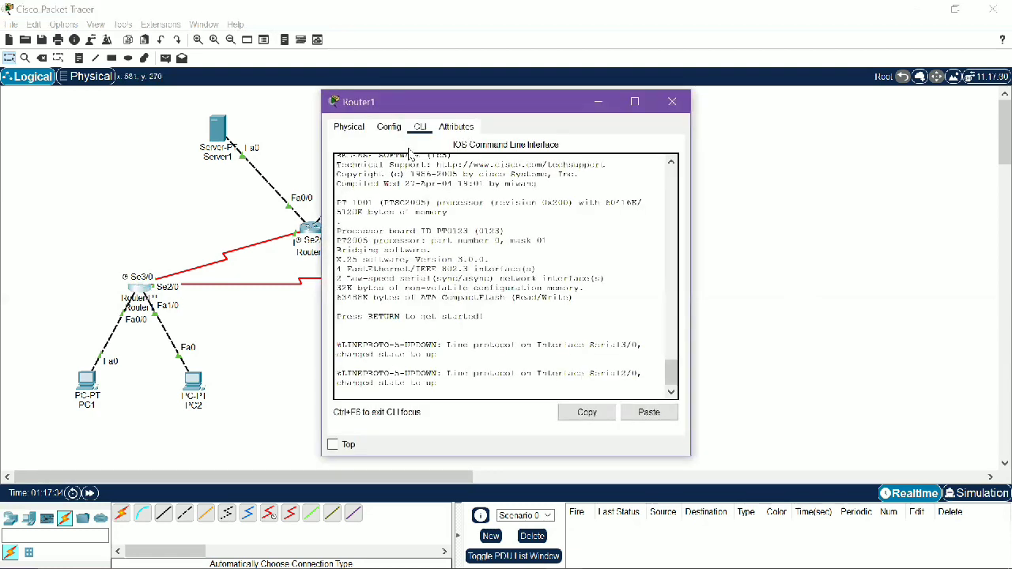
{"action": "left_click", "coordinate": [390, 128]}
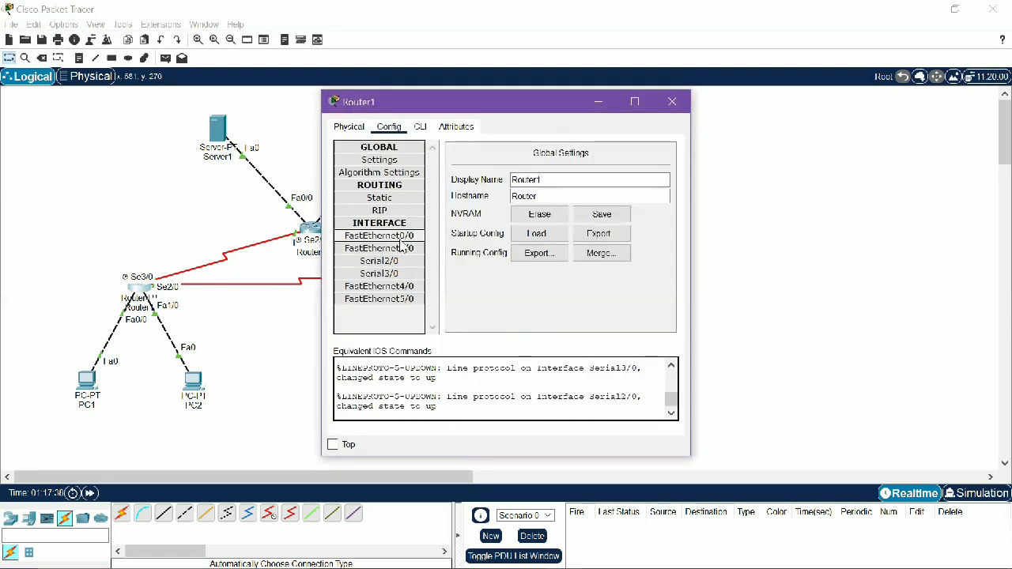
{"action": "left_click", "coordinate": [410, 252]}
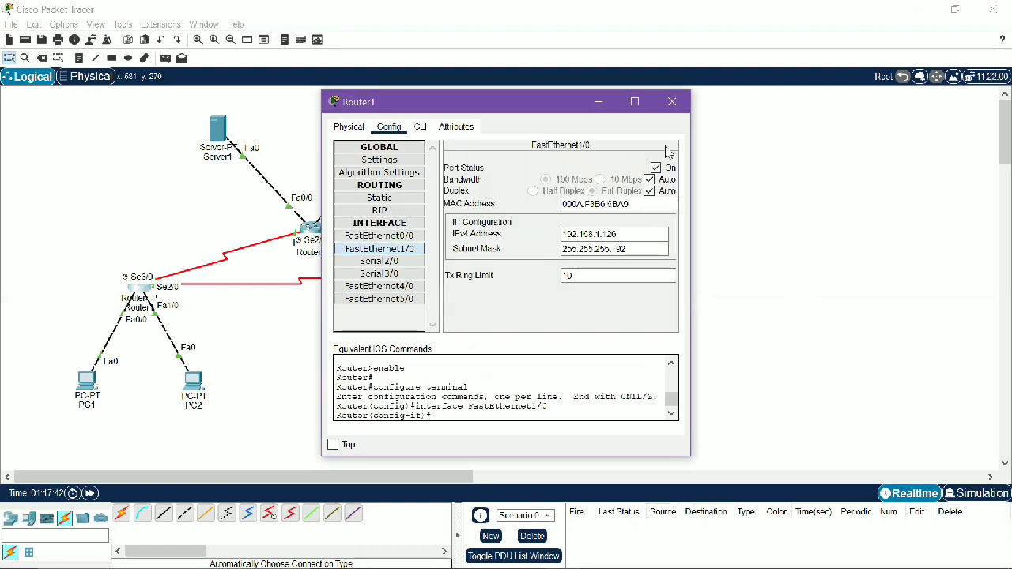
{"action": "left_click", "coordinate": [657, 168]}
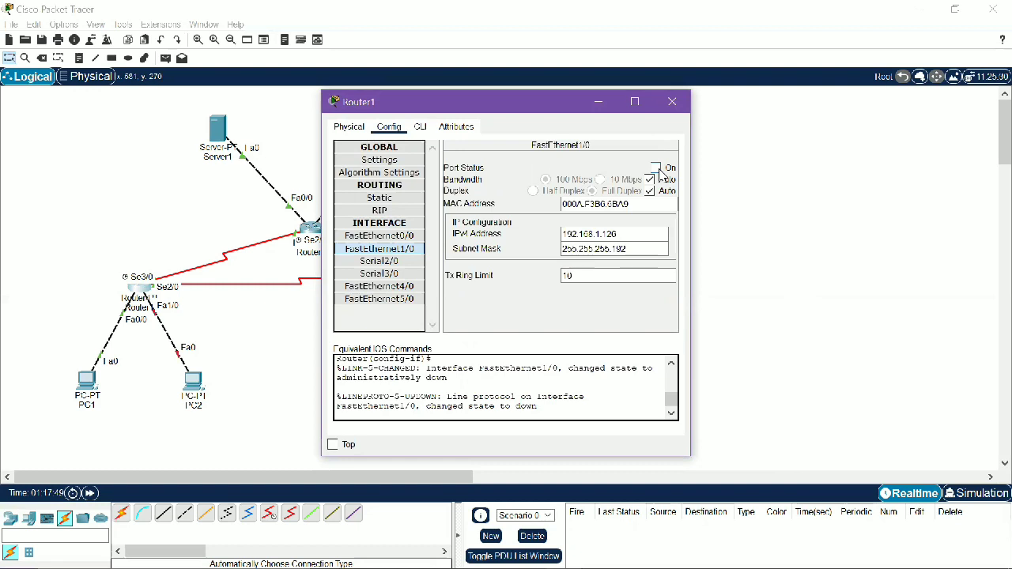
{"action": "left_click", "coordinate": [674, 103]}
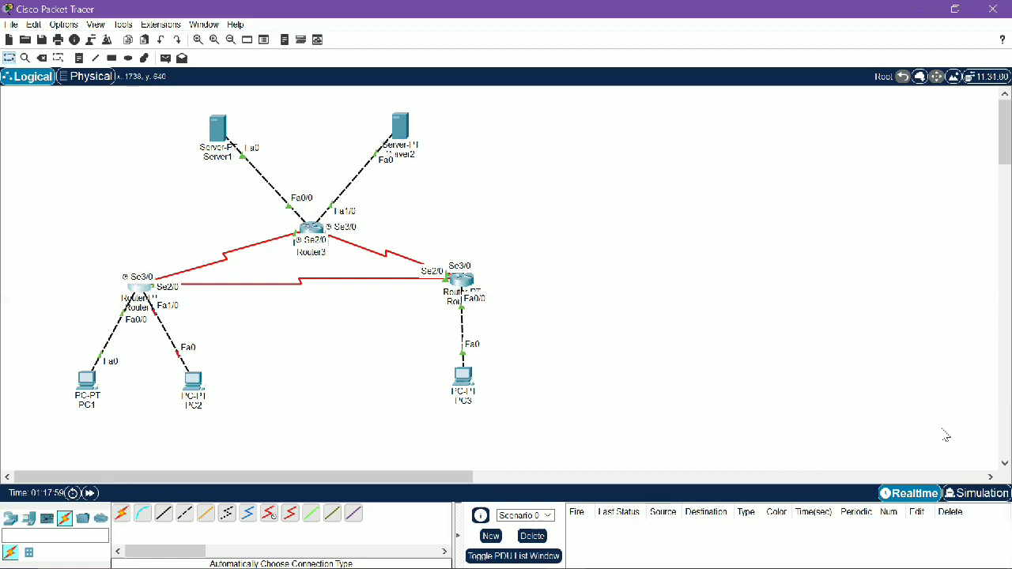
Step: Switch to simulation mode and add a simple PDU from PC1 to PC2
{"action": "left_click", "coordinate": [974, 493]}
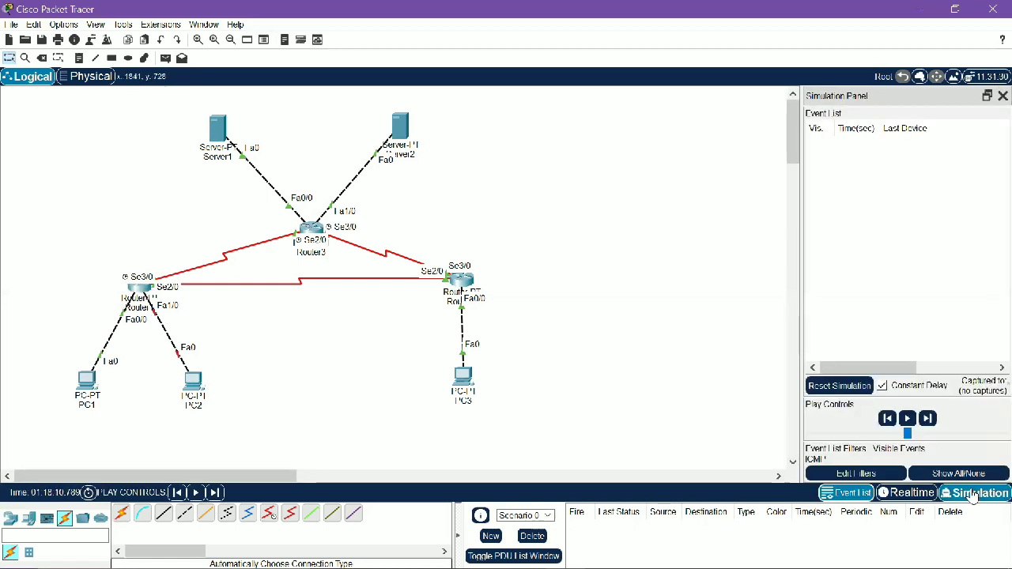
{"action": "left_click", "coordinate": [165, 58]}
{"action": "left_click", "coordinate": [87, 381]}
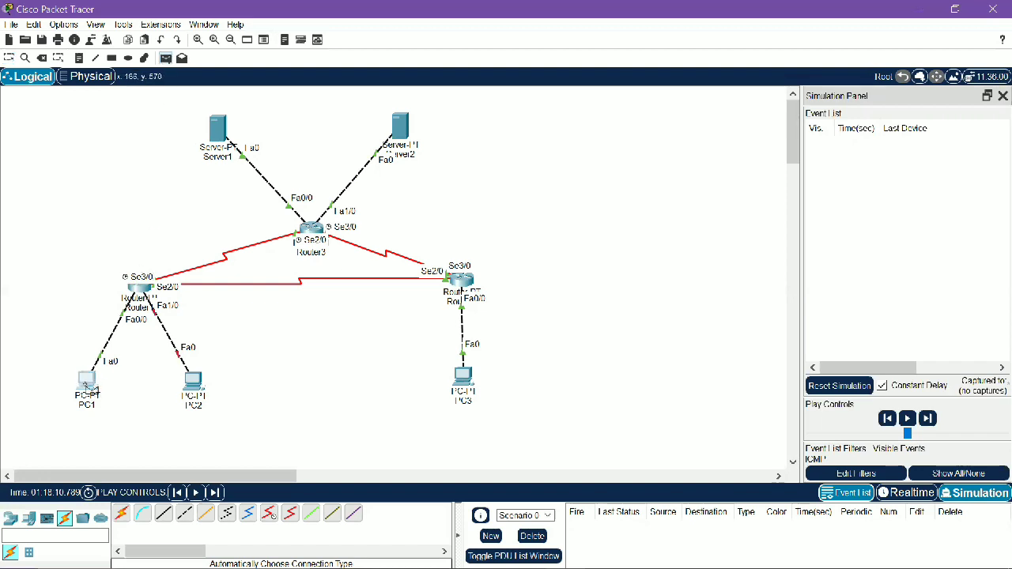
{"action": "left_click", "coordinate": [190, 382]}
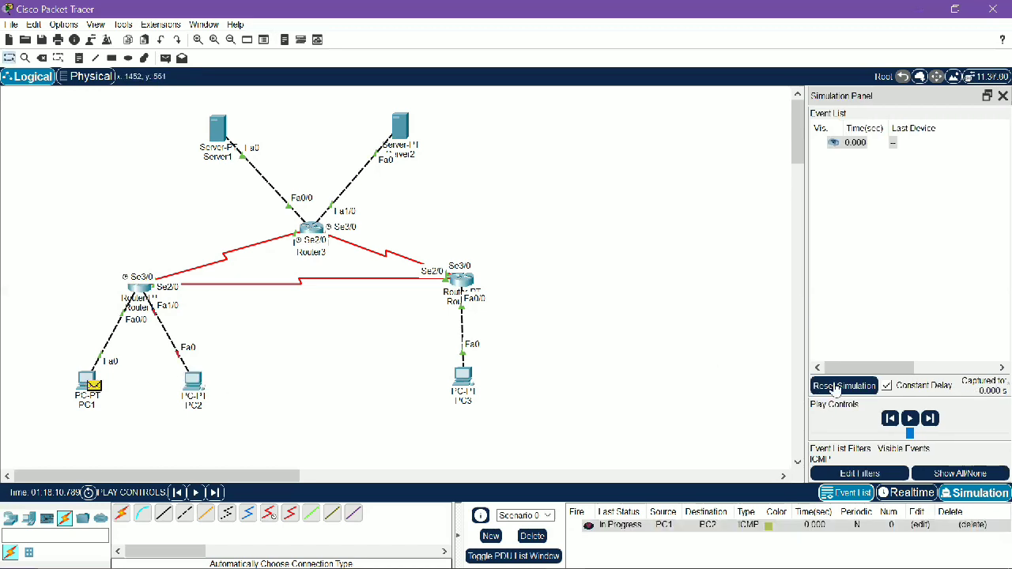
Step: Step the PC1-to-PC2 packet to Router1 and back to PC1, and delete the current PDU scenario
{"action": "left_click", "coordinate": [932, 418]}
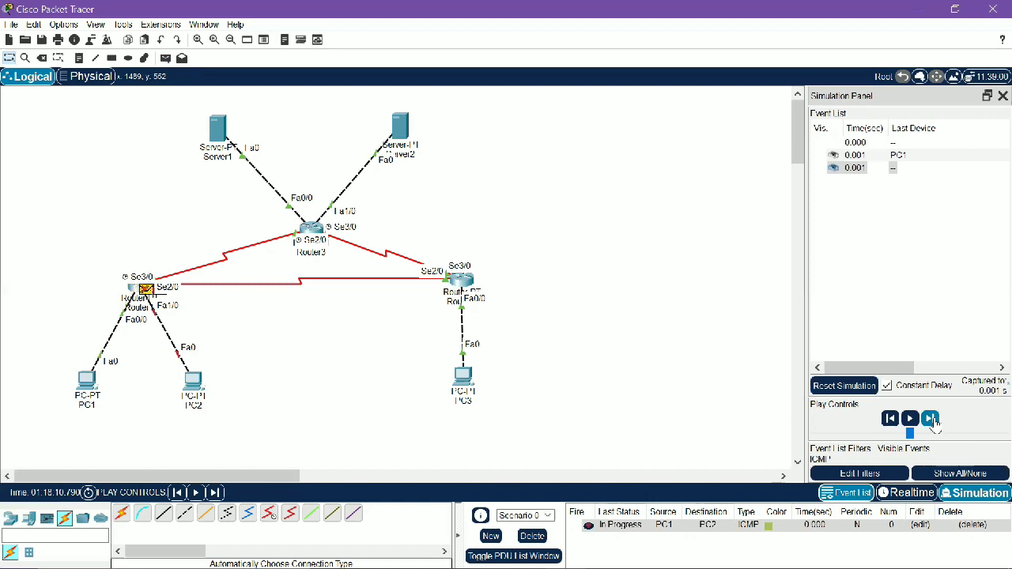
{"action": "left_click", "coordinate": [932, 419]}
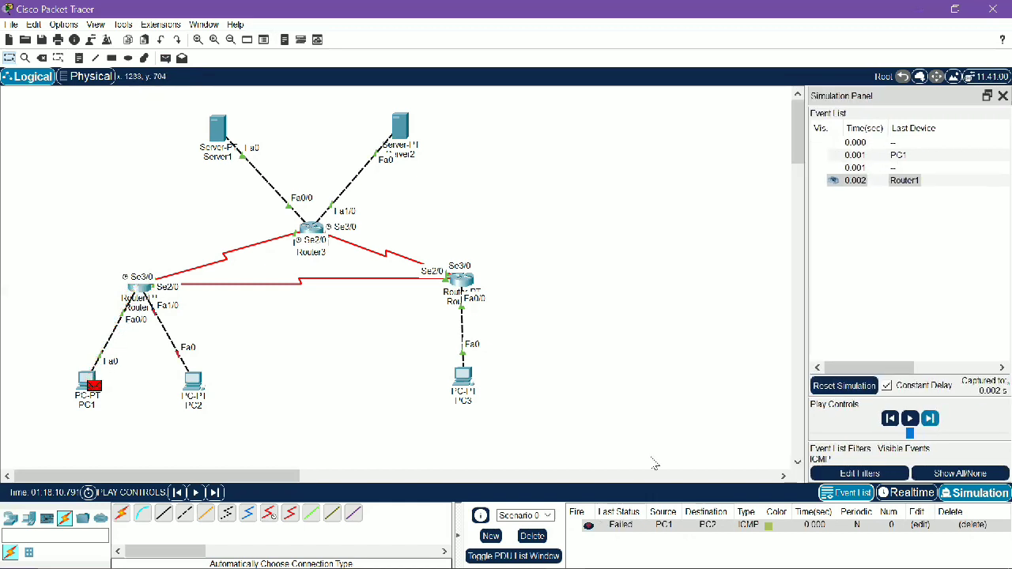
{"action": "left_click", "coordinate": [532, 537]}
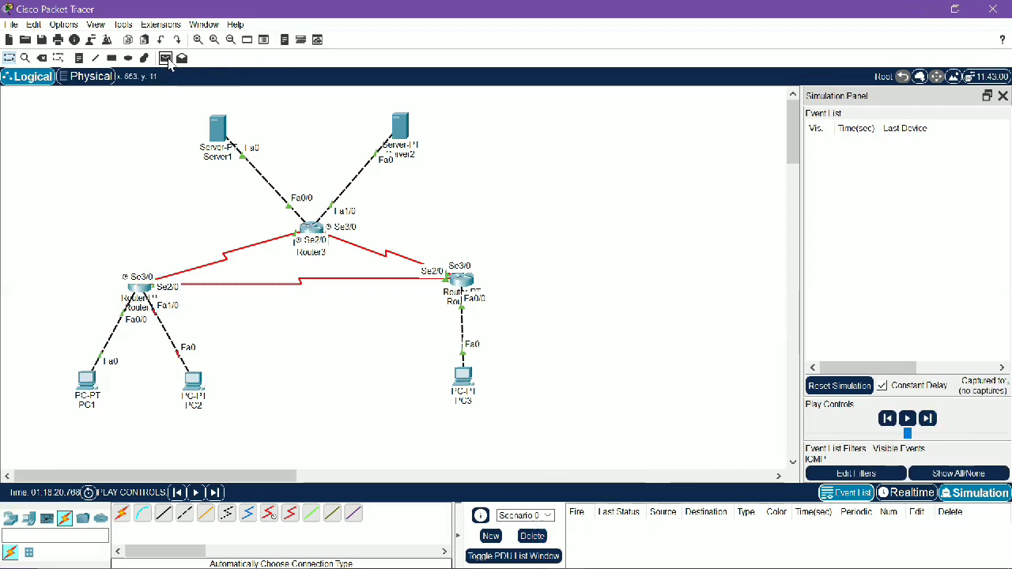
Step: Add a simple PDU from PC3 to Server1
{"action": "left_click", "coordinate": [165, 59]}
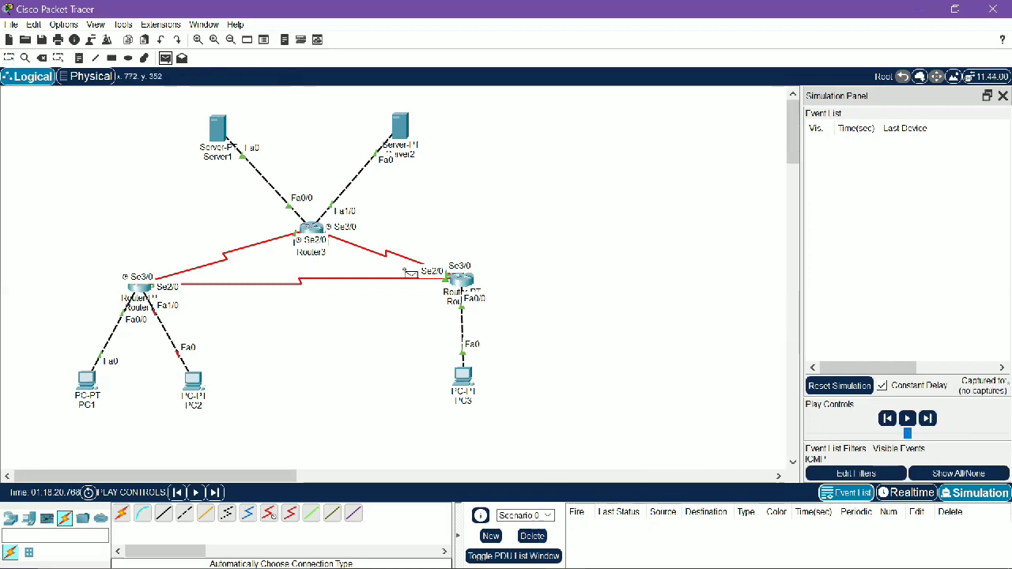
{"action": "left_click", "coordinate": [463, 376]}
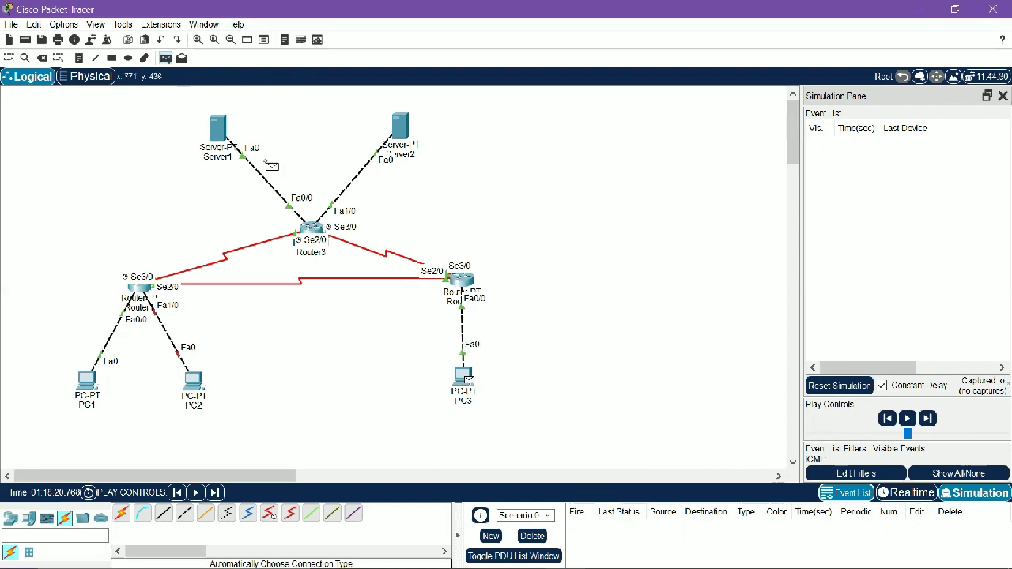
{"action": "left_click", "coordinate": [218, 128]}
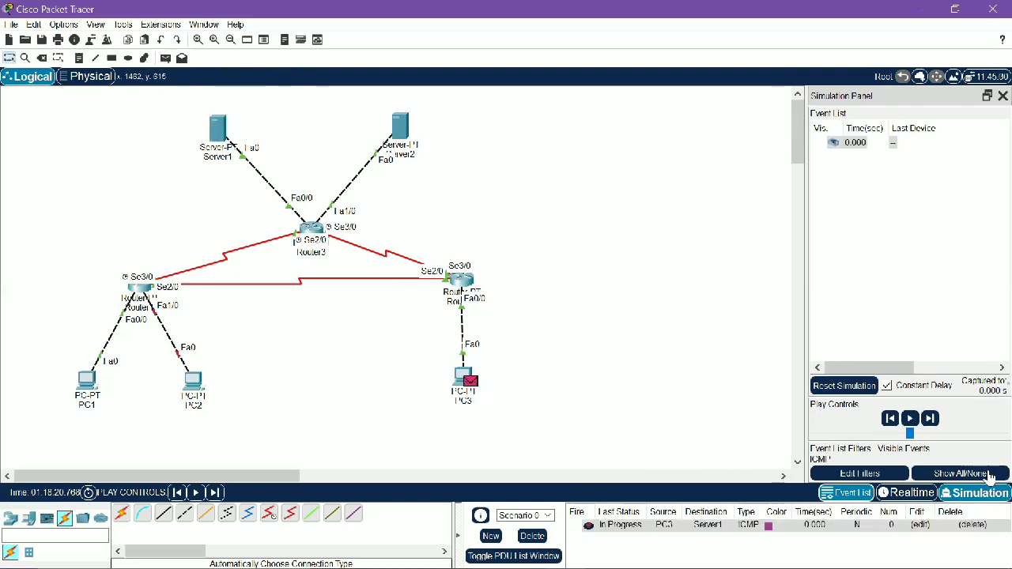
Step: Step the PC3-to-Server1 packet and its reply through the simulation back to PC3, and delete the current PDU scenario
{"action": "left_click", "coordinate": [930, 420]}
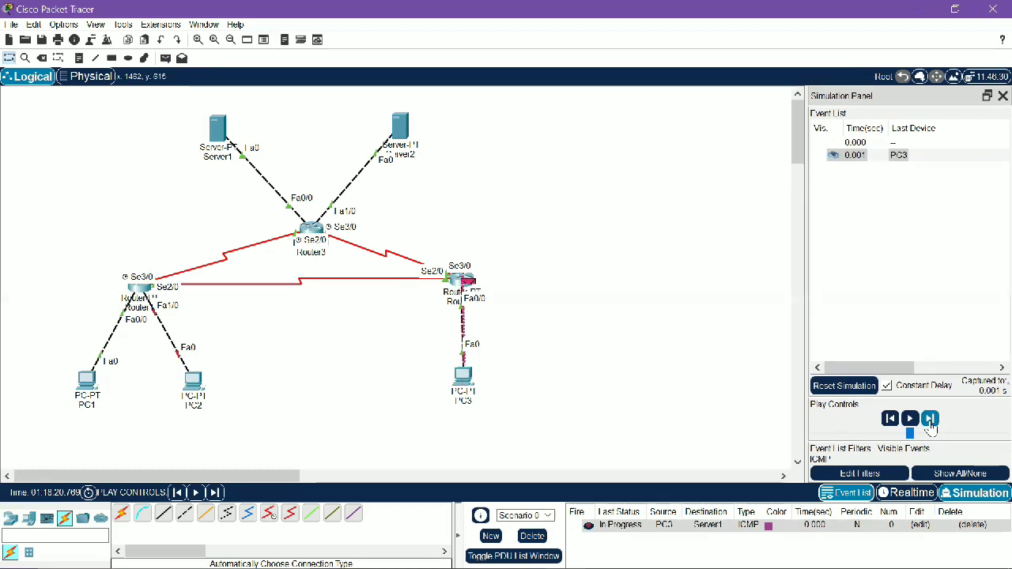
{"action": "left_click", "coordinate": [930, 419]}
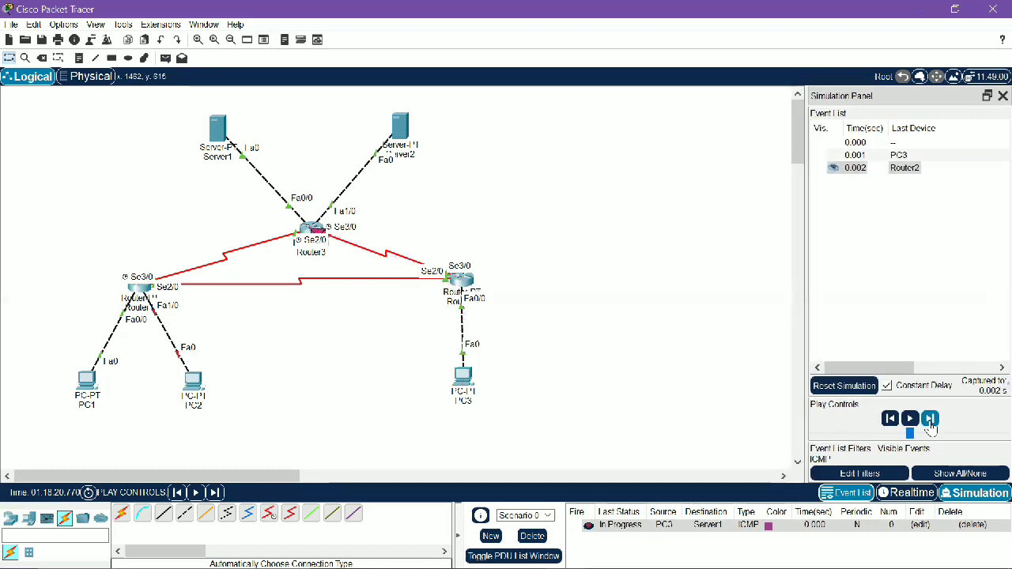
{"action": "left_click", "coordinate": [930, 419]}
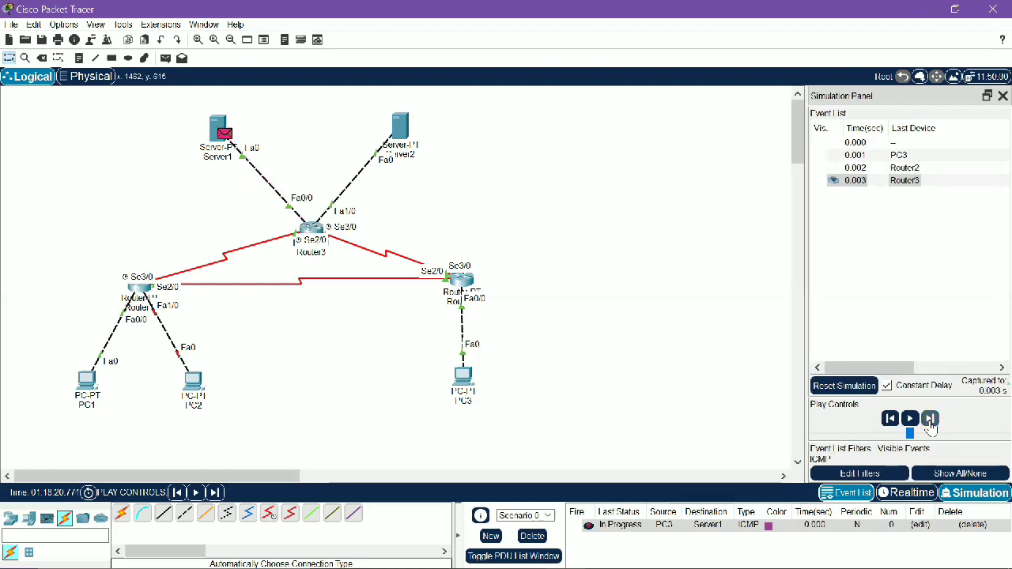
{"action": "left_click", "coordinate": [930, 419]}
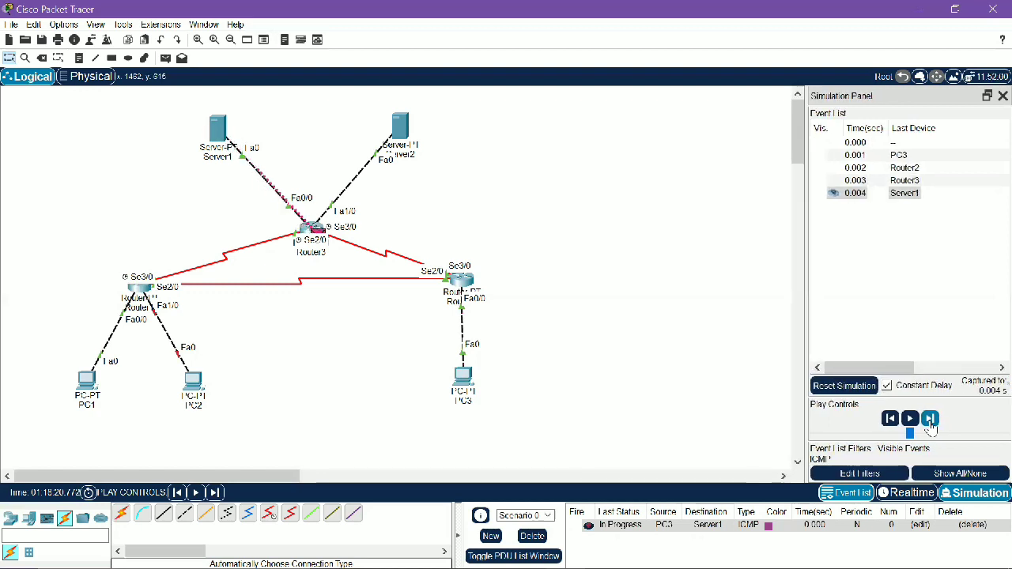
{"action": "left_click", "coordinate": [930, 420]}
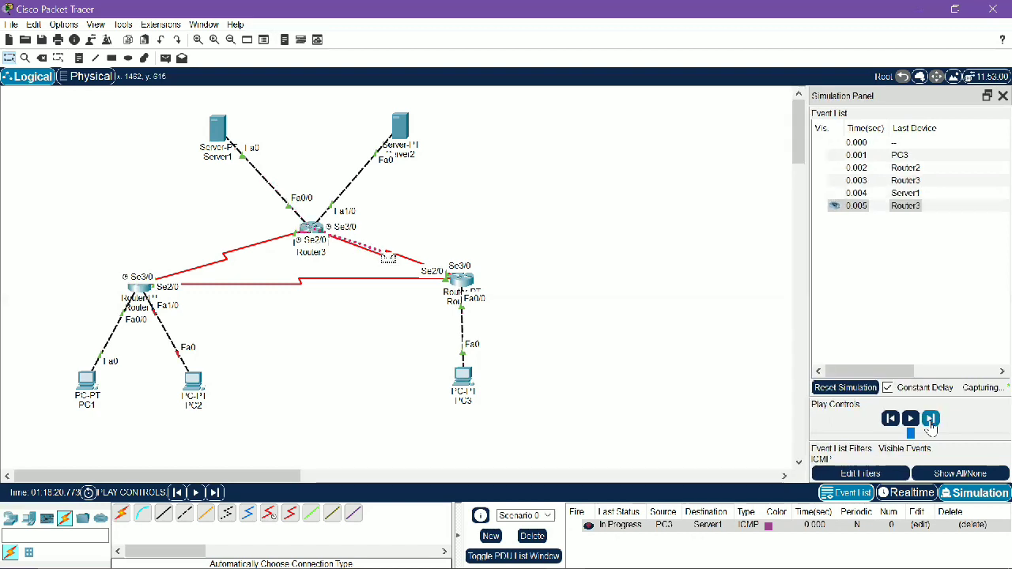
{"action": "left_click", "coordinate": [930, 419]}
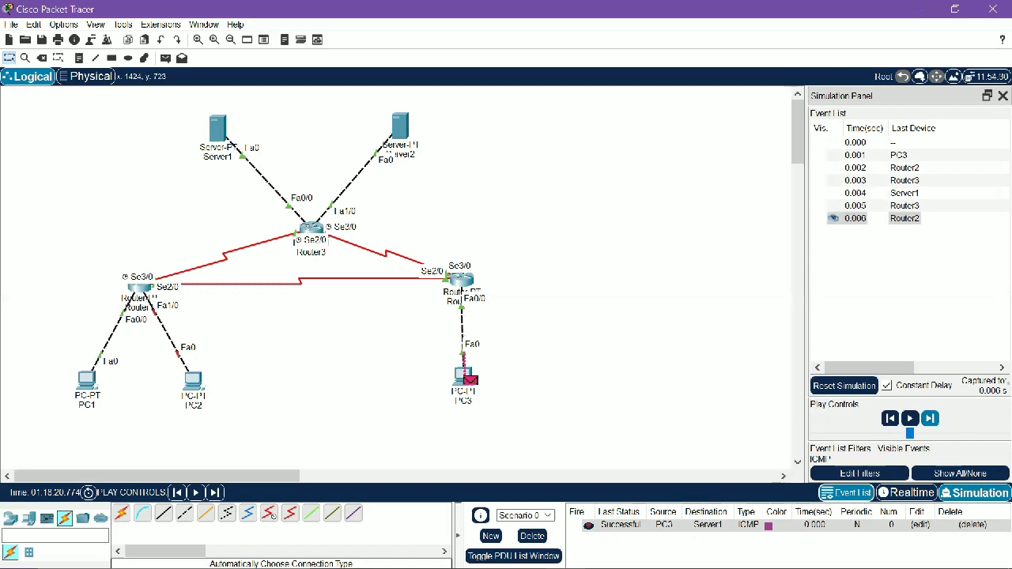
{"action": "left_click", "coordinate": [534, 537]}
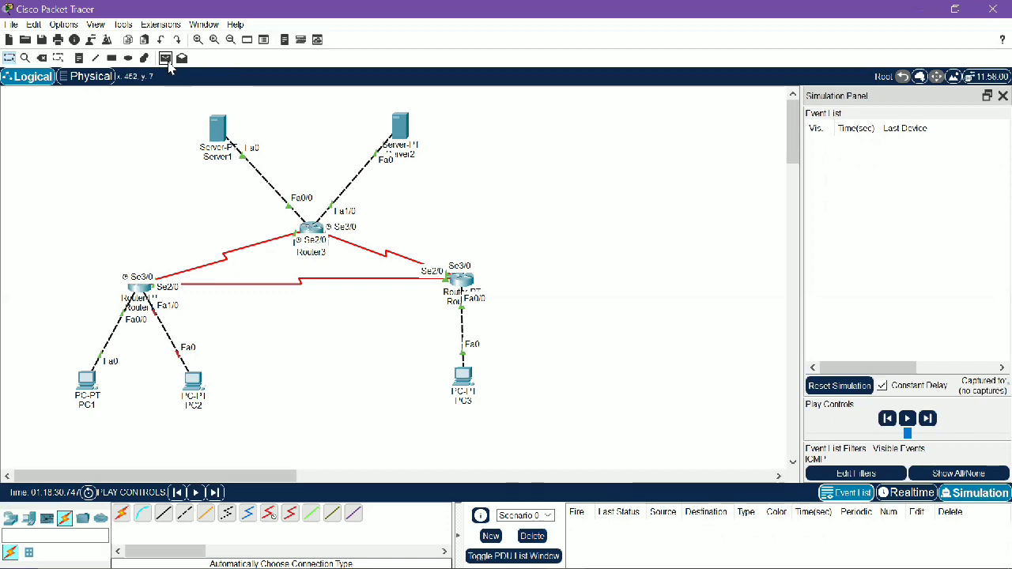
Step: Add a simple PDU from PC3 to Server2
{"action": "left_click", "coordinate": [166, 58]}
{"action": "left_click", "coordinate": [470, 381]}
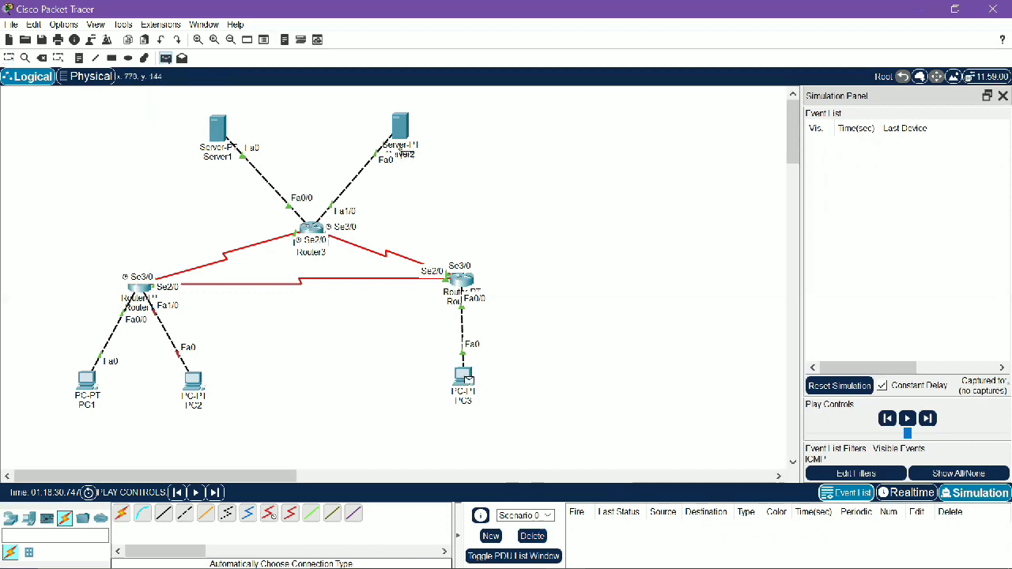
{"action": "left_click", "coordinate": [401, 131]}
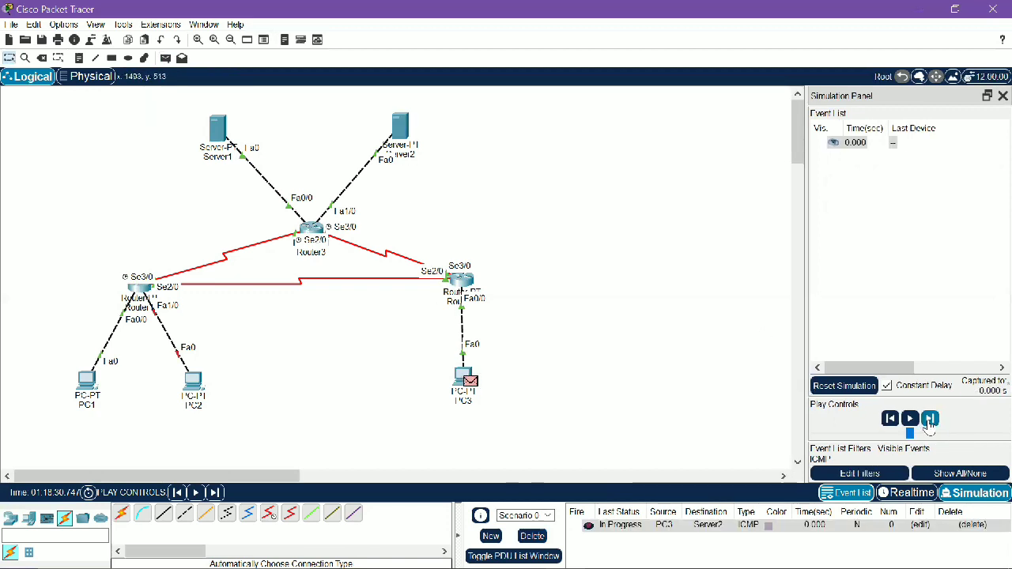
Step: Step the PC3-to-Server2 packet and its reply through the simulation back to PC3, and delete the current PDU scenario
{"action": "left_click", "coordinate": [930, 419]}
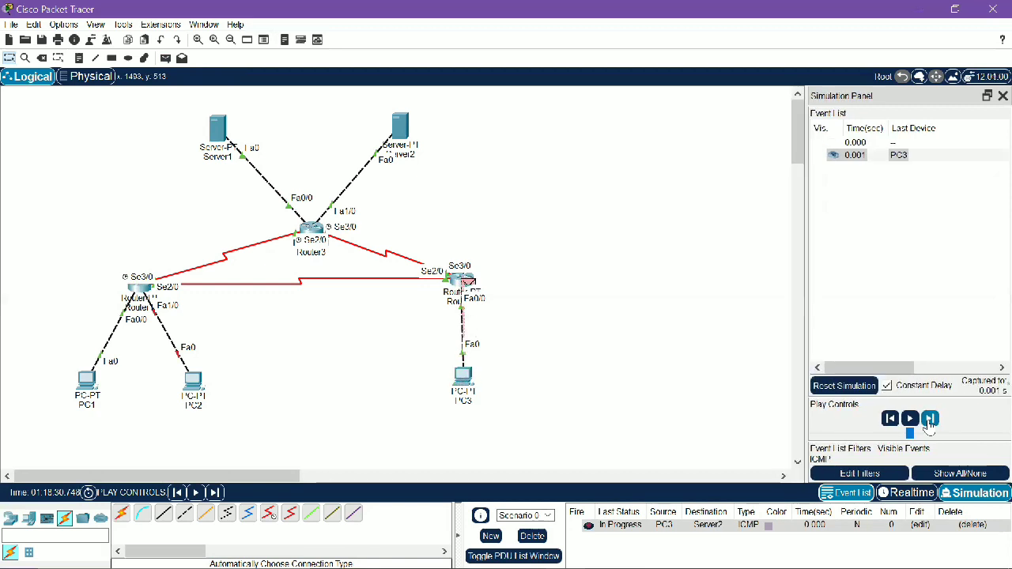
{"action": "left_click", "coordinate": [930, 419]}
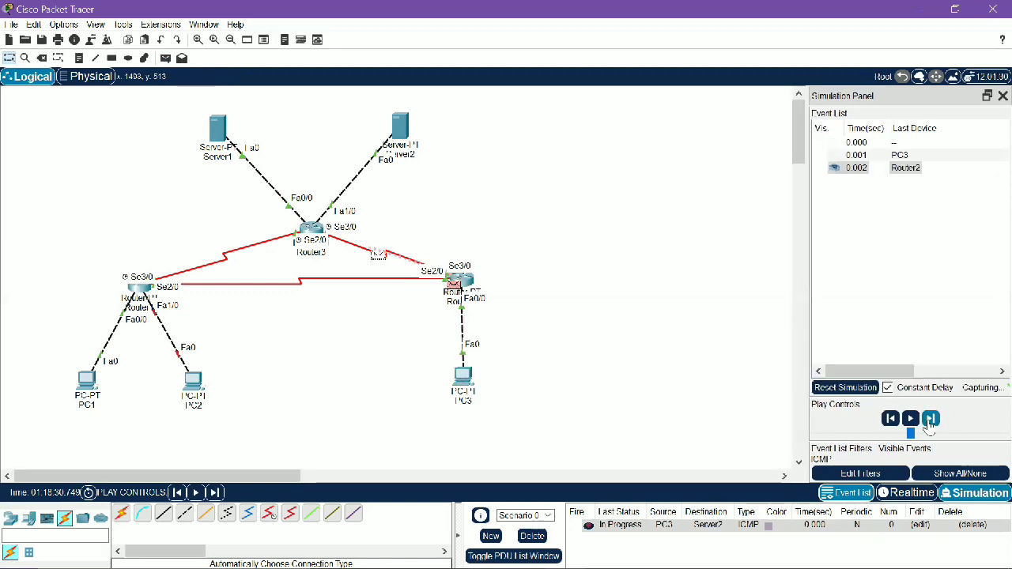
{"action": "left_click", "coordinate": [930, 419]}
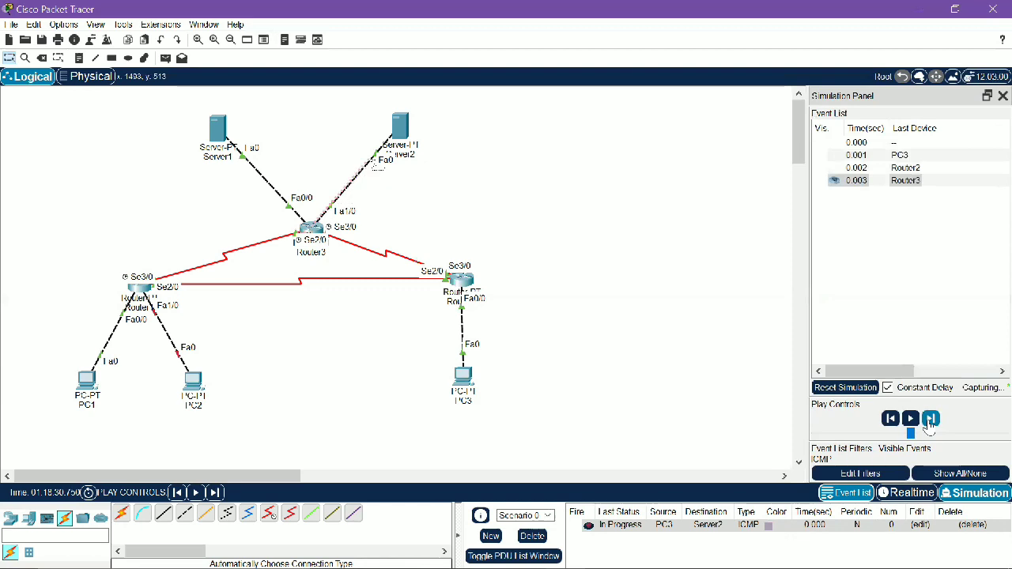
{"action": "left_click", "coordinate": [930, 419]}
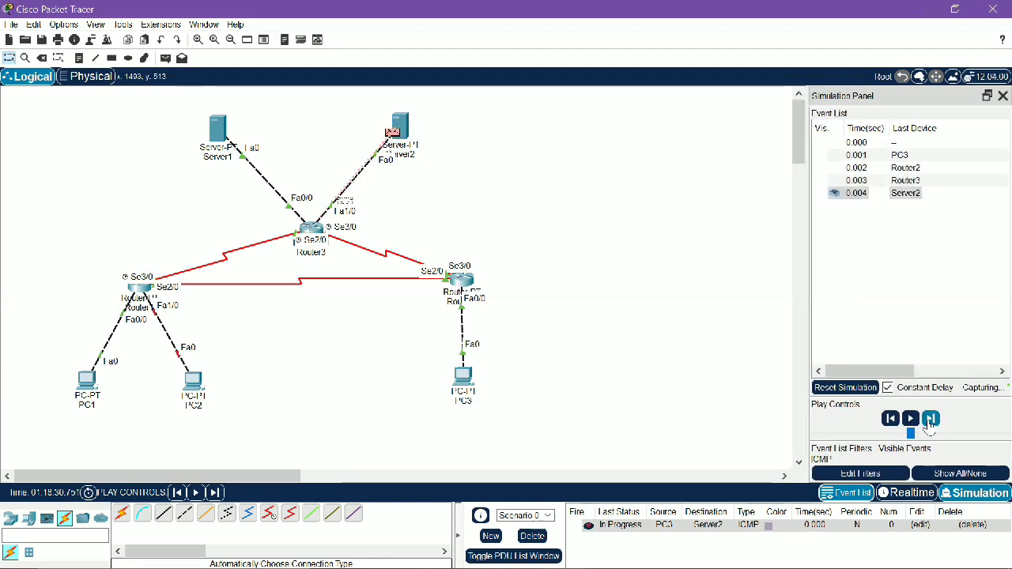
{"action": "left_click", "coordinate": [930, 419]}
{"action": "left_click", "coordinate": [930, 419]}
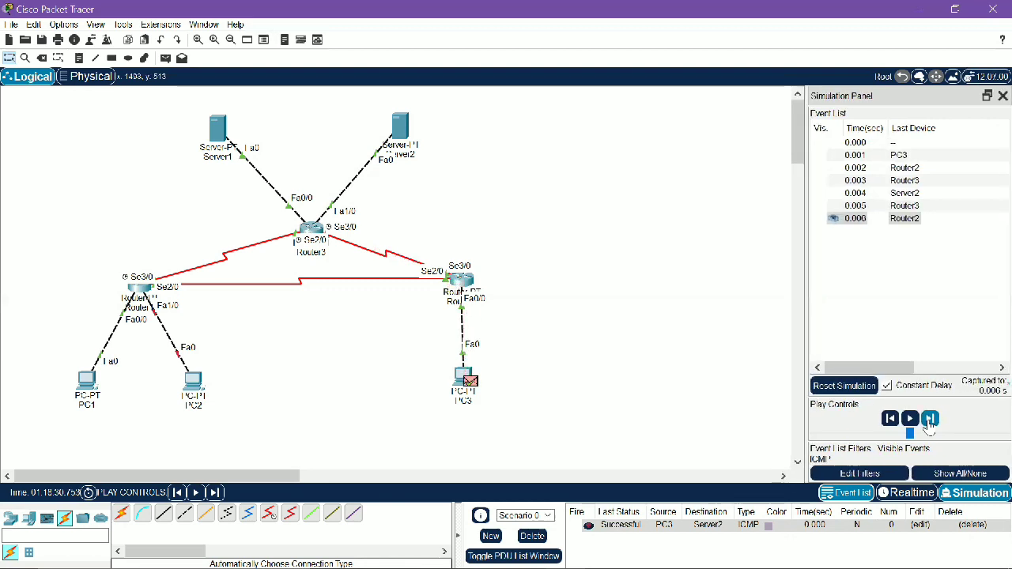
{"action": "left_click", "coordinate": [532, 536]}
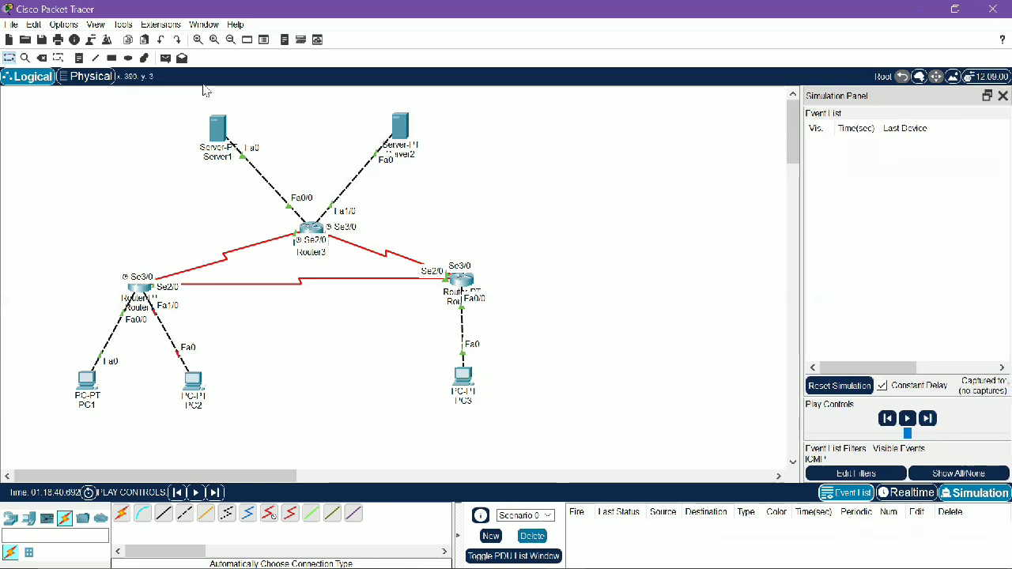
Step: Add a simple PDU from Server1 to Server2
{"action": "left_click", "coordinate": [168, 60]}
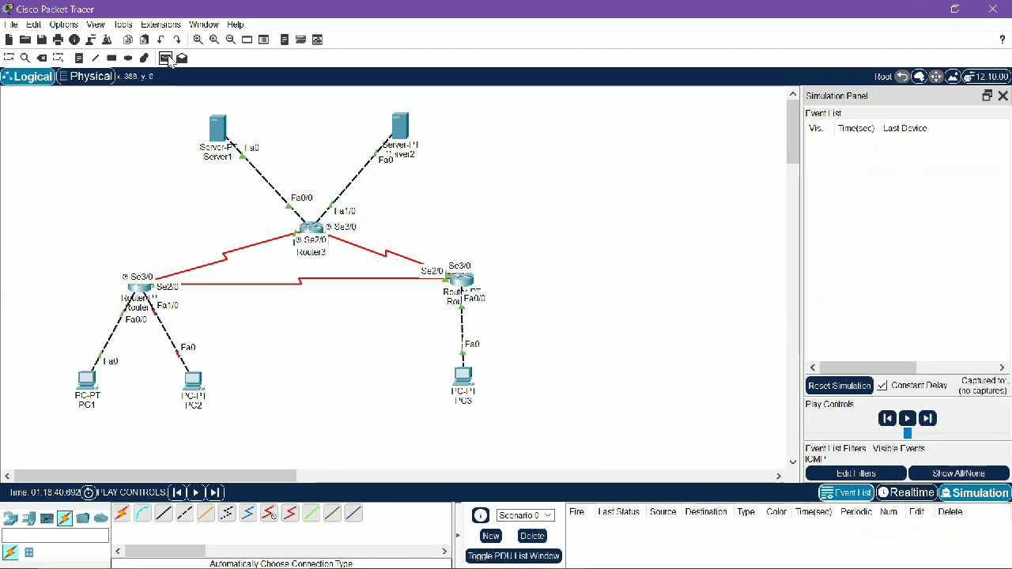
{"action": "left_click", "coordinate": [218, 132]}
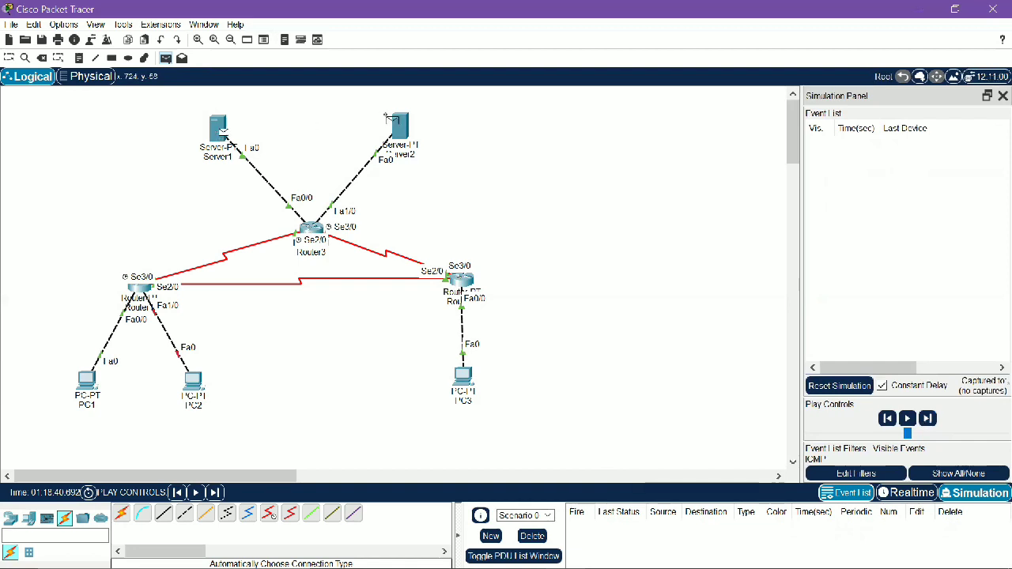
{"action": "left_click", "coordinate": [403, 131]}
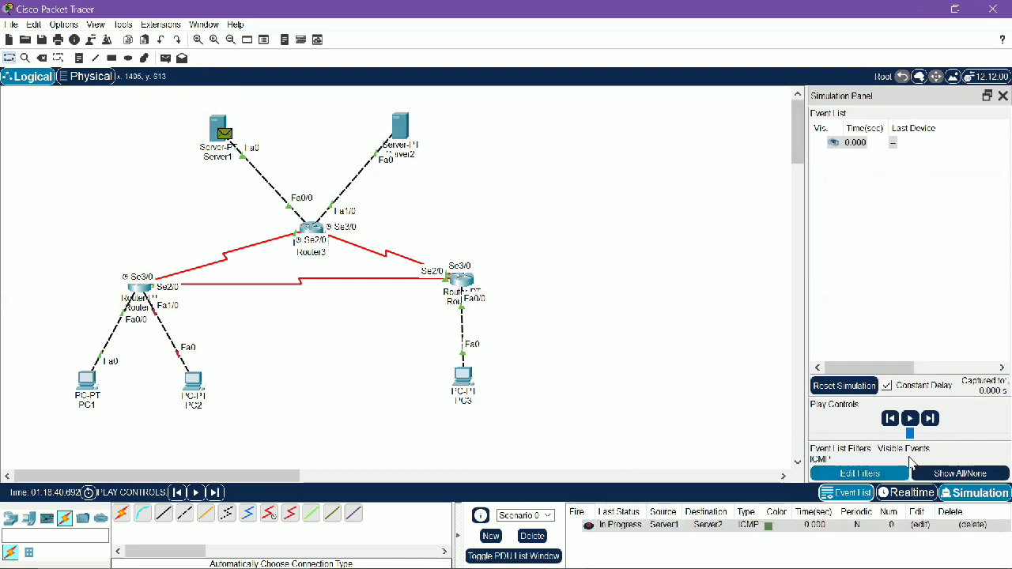
Step: Step the Server1-to-Server2 packet and its reply through the simulation back to Server1, and delete the current PDU scenario
{"action": "left_click", "coordinate": [931, 421]}
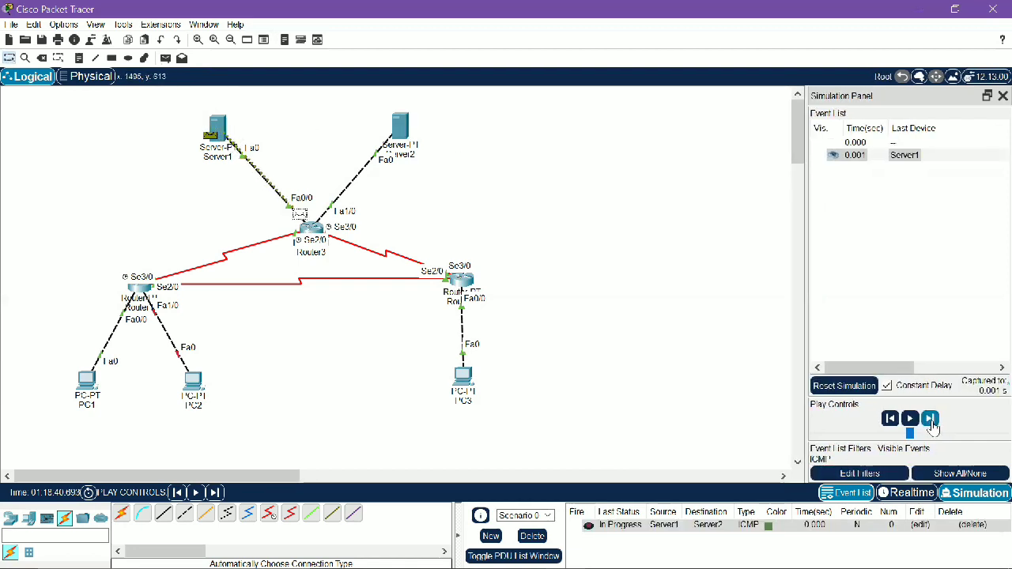
{"action": "left_click", "coordinate": [931, 420]}
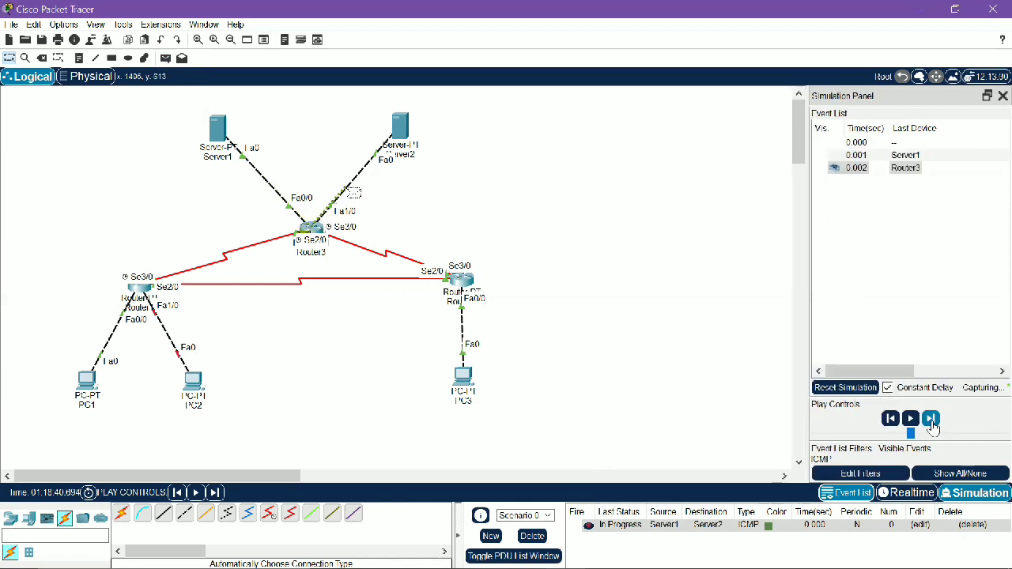
{"action": "left_click", "coordinate": [931, 421]}
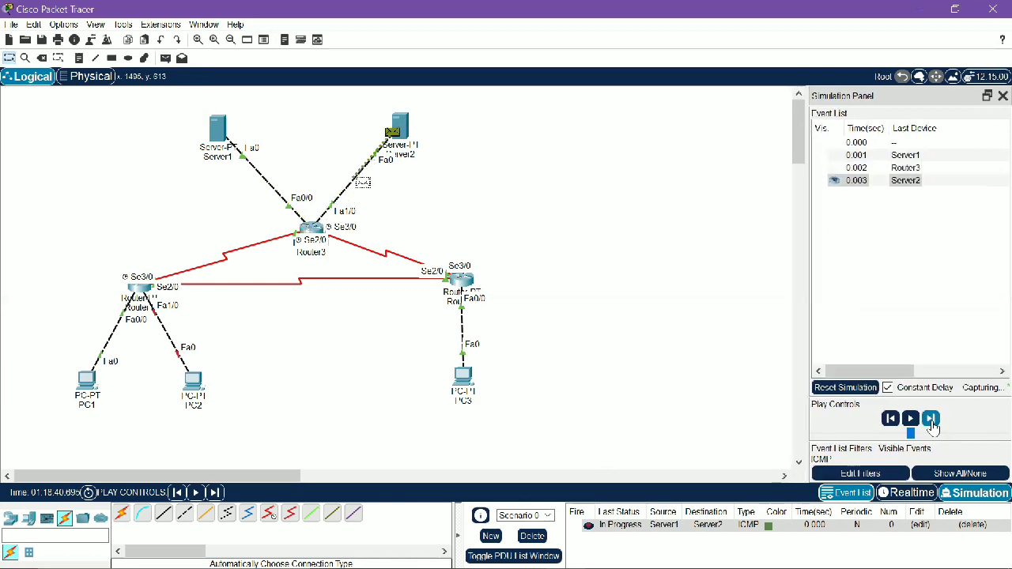
{"action": "left_click", "coordinate": [931, 420]}
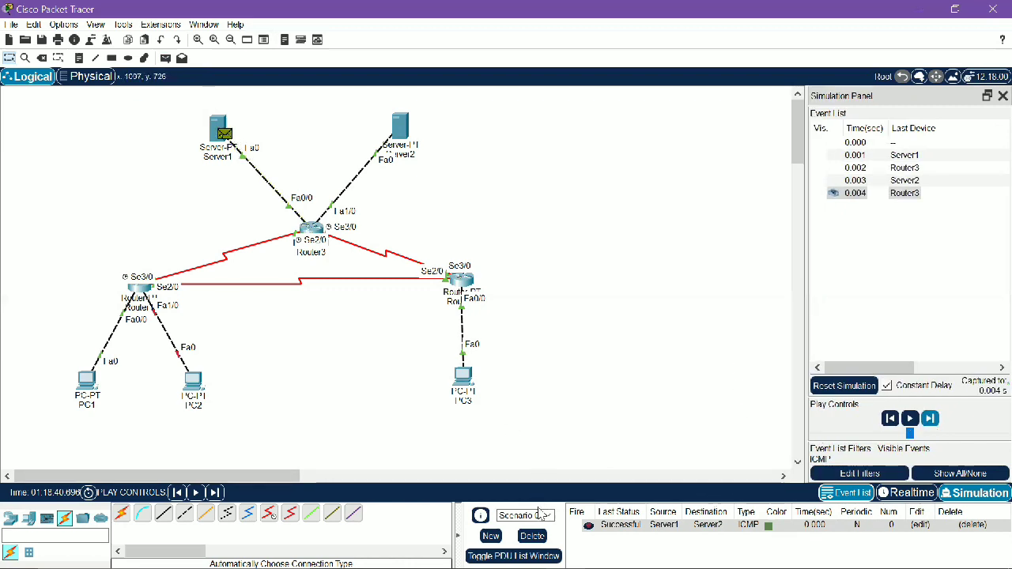
{"action": "left_click", "coordinate": [533, 537]}
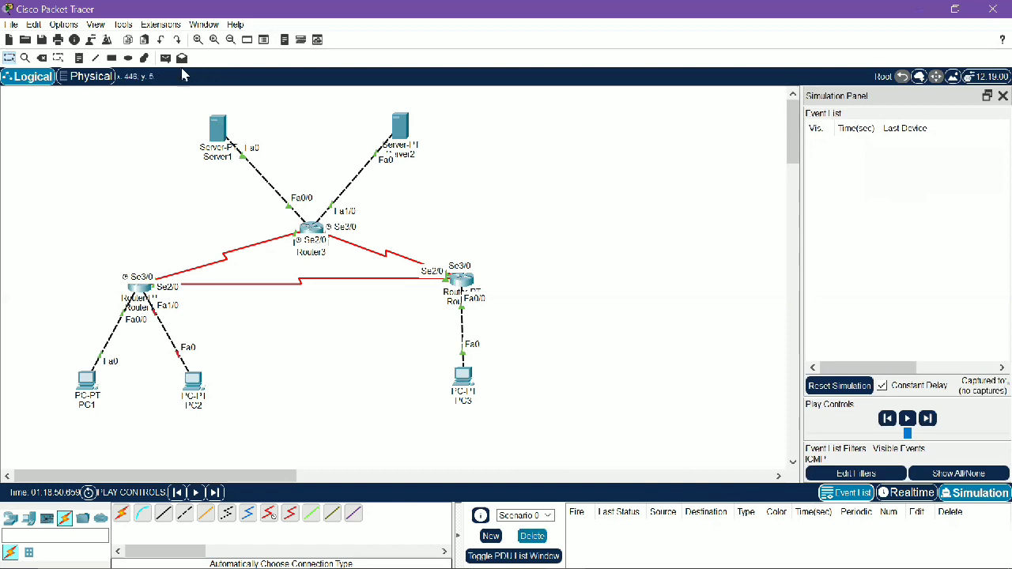
Step: Add a simple PDU from Server1 to PC3
{"action": "left_click", "coordinate": [167, 59]}
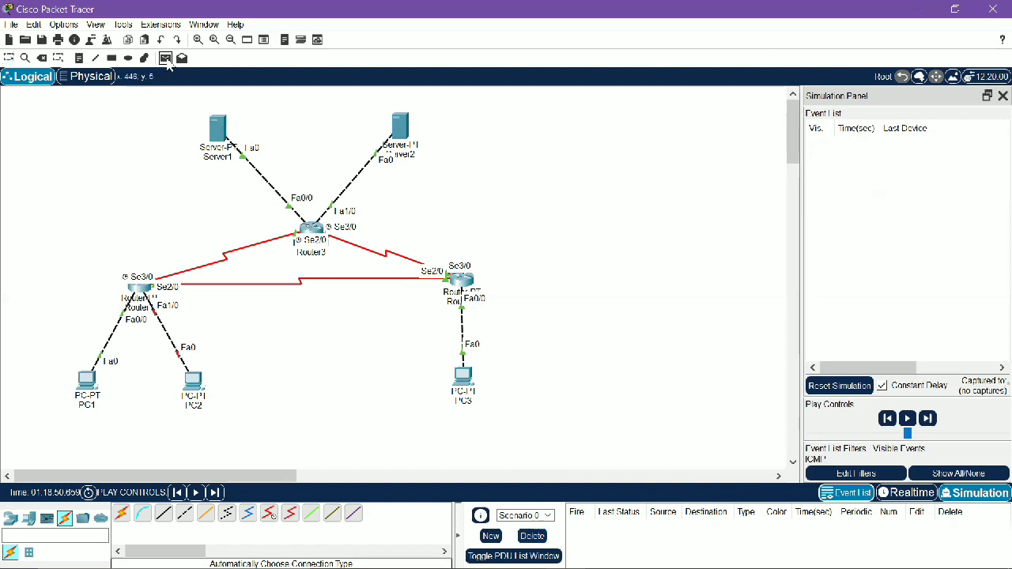
{"action": "left_click", "coordinate": [220, 127]}
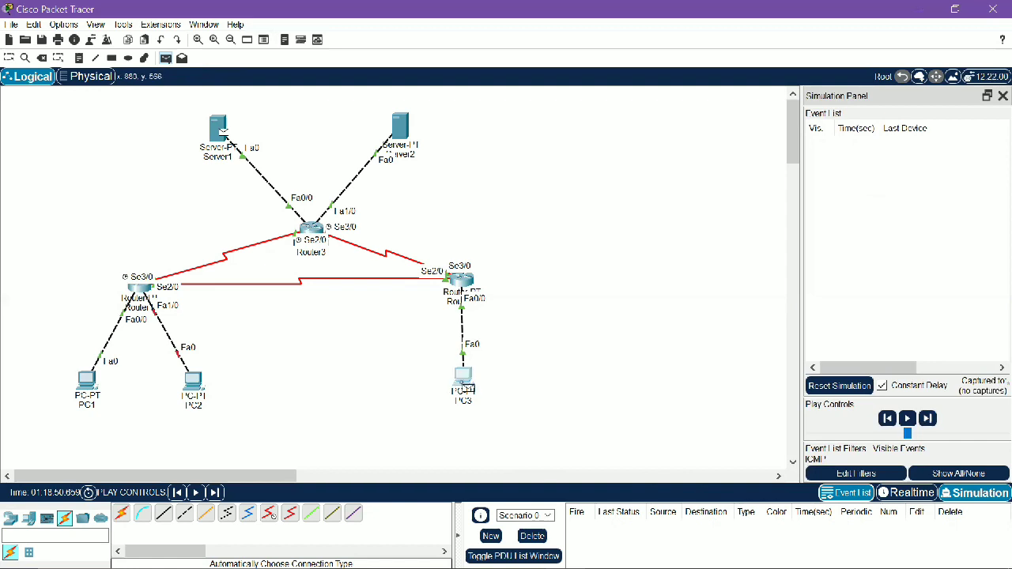
{"action": "left_click", "coordinate": [463, 387]}
Step: Step the Server1-to-PC3 packet and its reply through the simulation back to Server1, and delete the current PDU scenario
{"action": "left_click", "coordinate": [931, 422]}
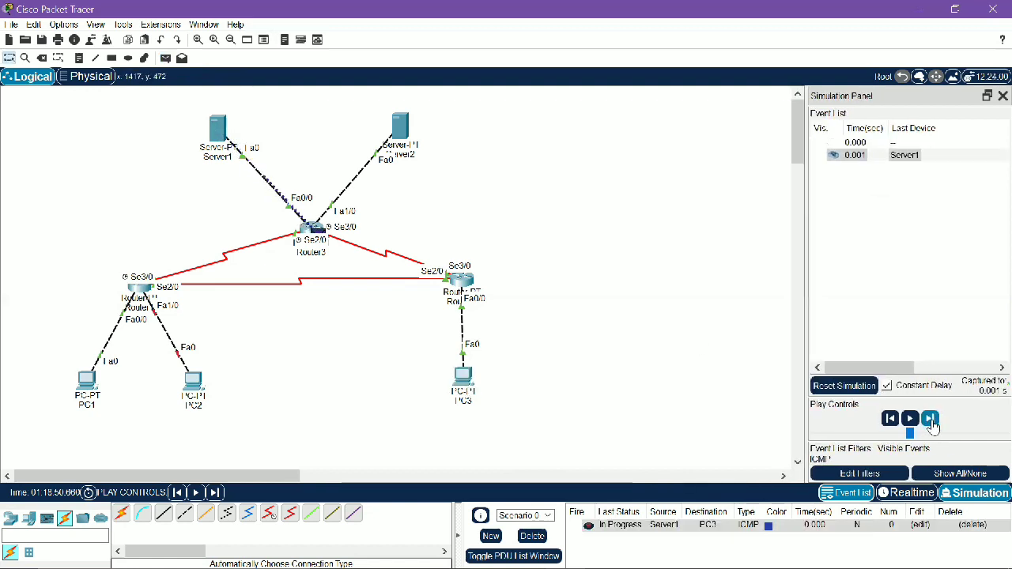
{"action": "left_click", "coordinate": [931, 419]}
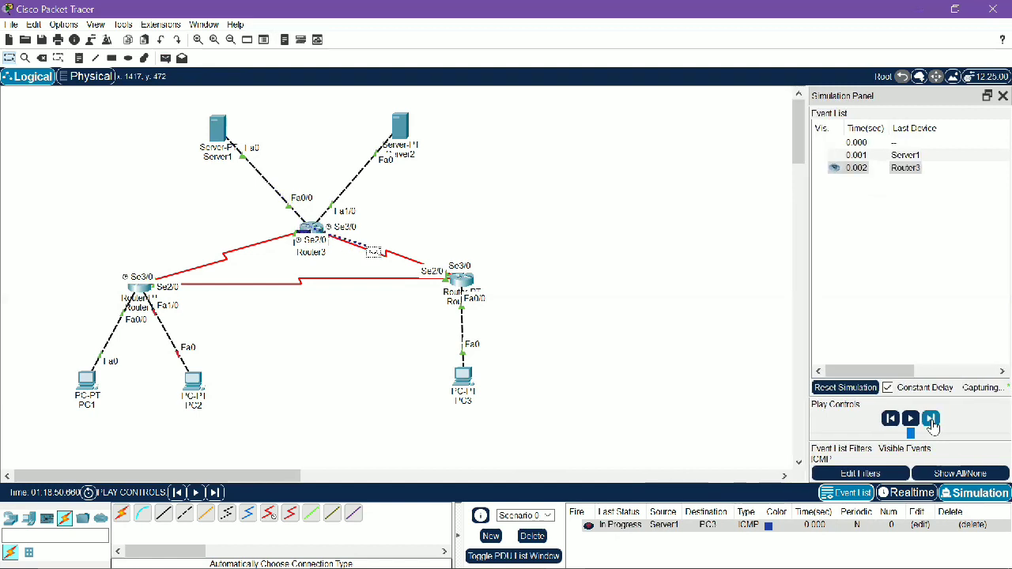
{"action": "left_click", "coordinate": [931, 419]}
{"action": "left_click", "coordinate": [931, 419]}
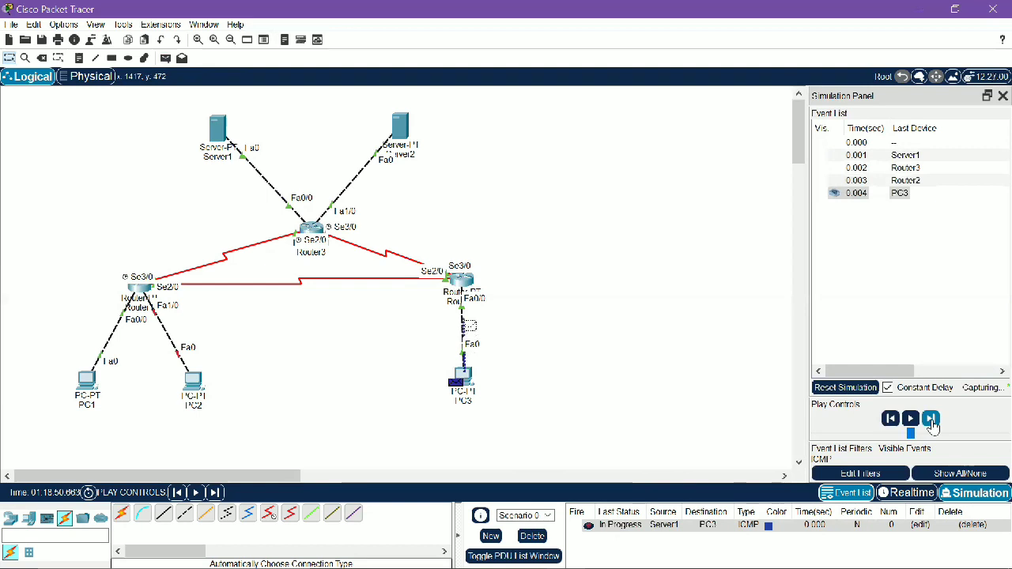
{"action": "left_click", "coordinate": [931, 420]}
{"action": "left_click", "coordinate": [931, 419]}
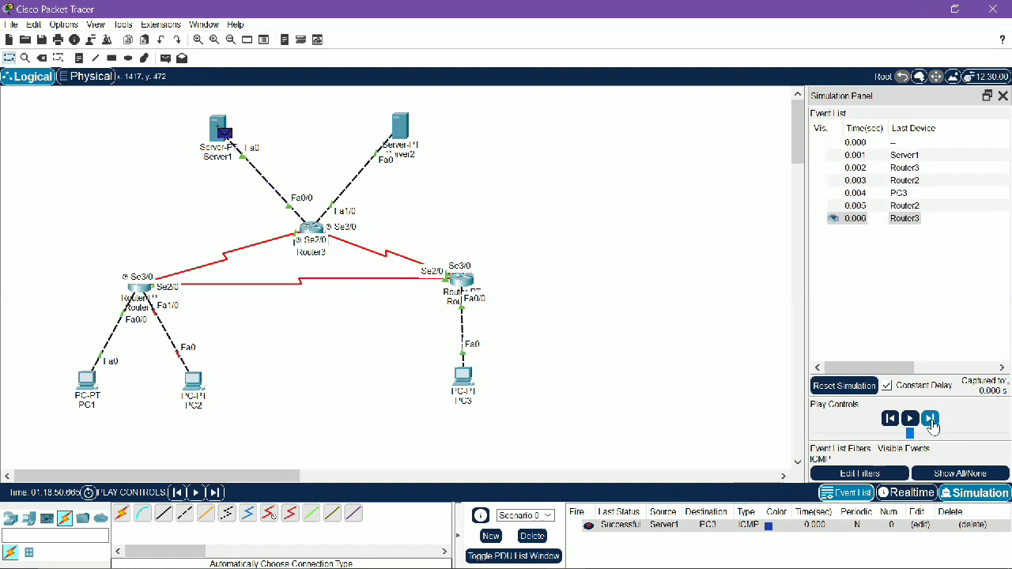
{"action": "left_click", "coordinate": [532, 537]}
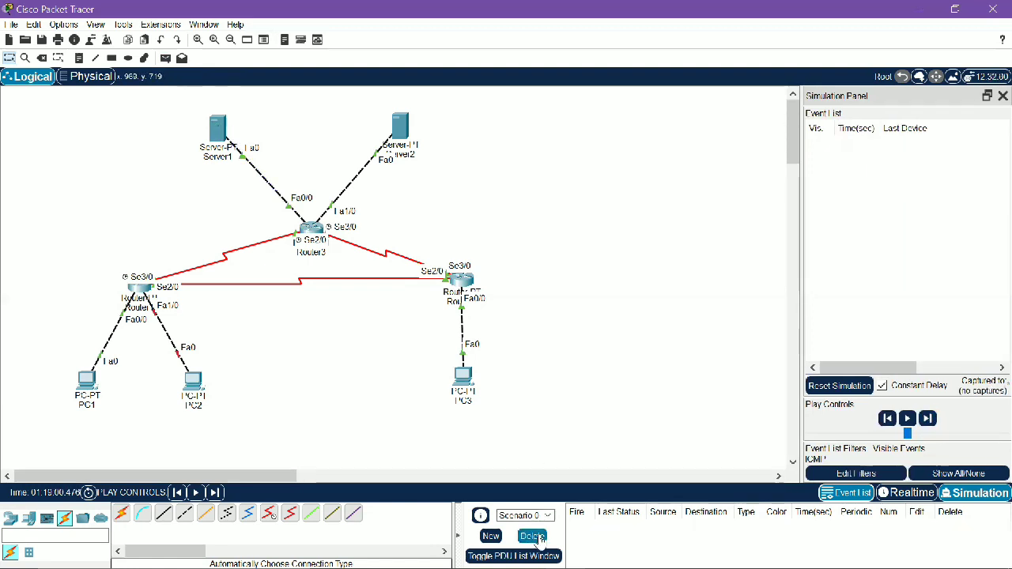